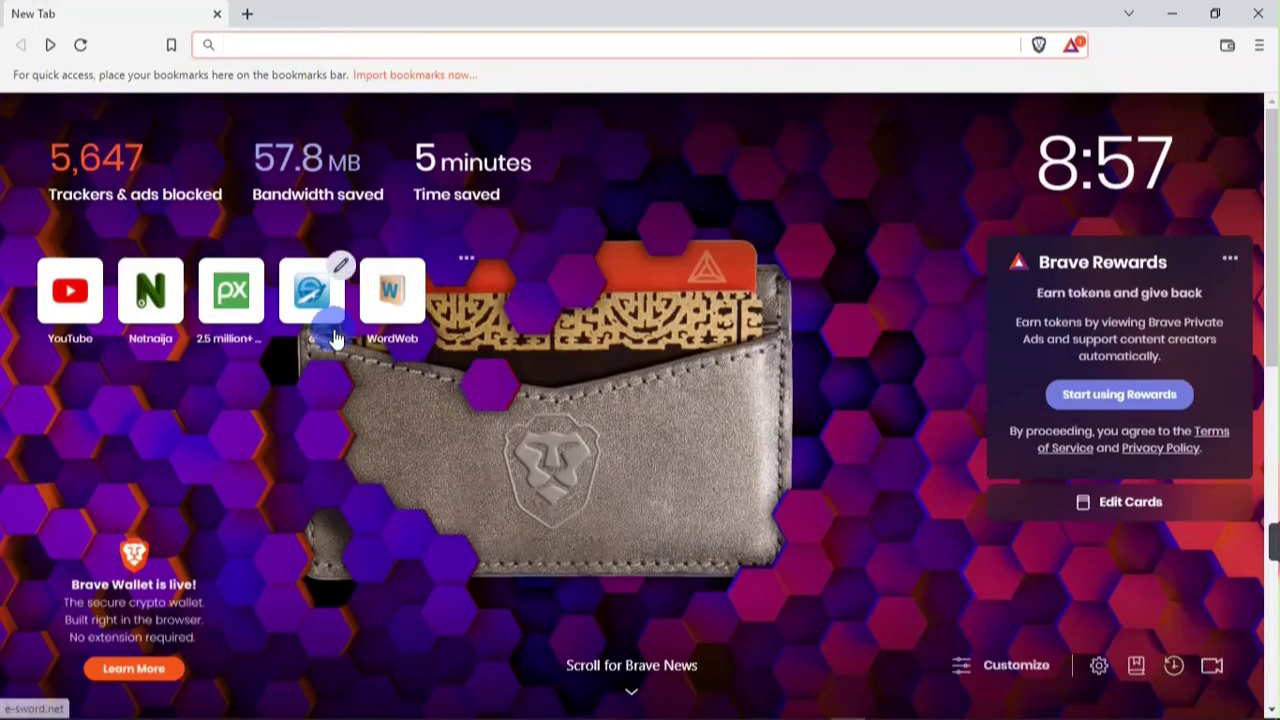
# - Load clownfish-translator.com/voicechanger/ from Brave's address bar
pyautogui.write('clownfish-translator')
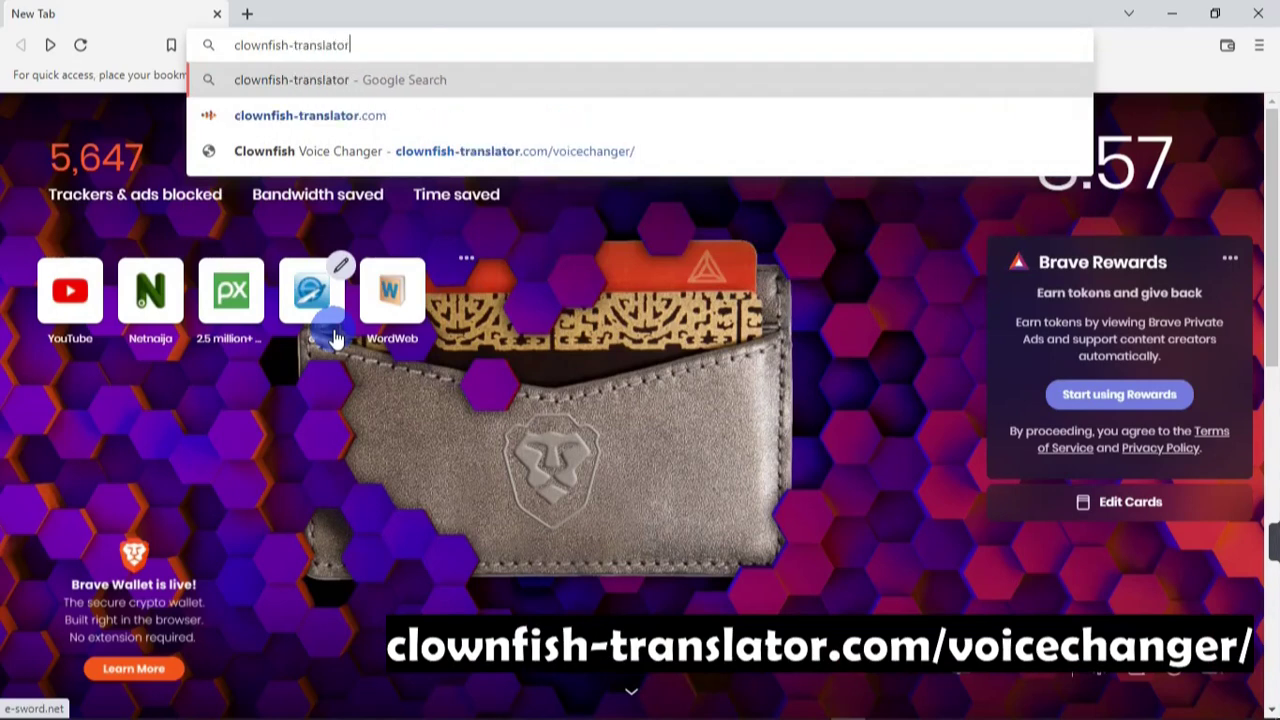
pyautogui.write('.com/voicechanger/')
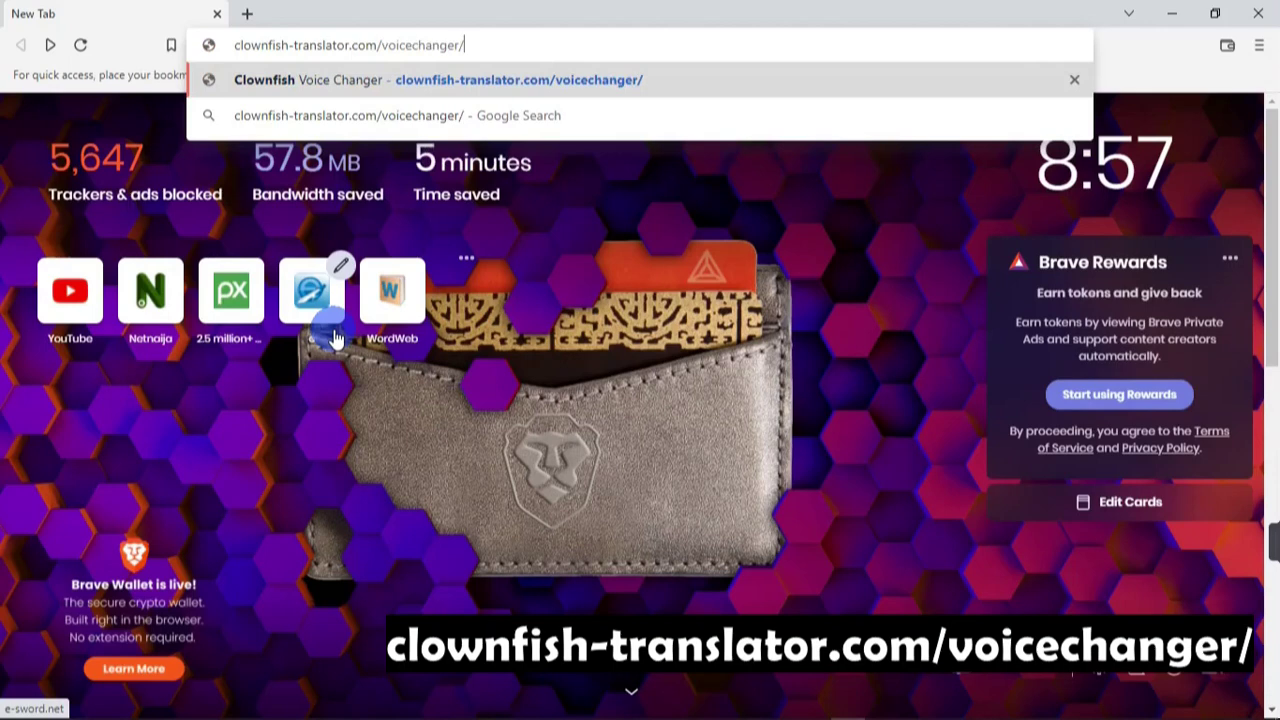
pyautogui.press('Return')
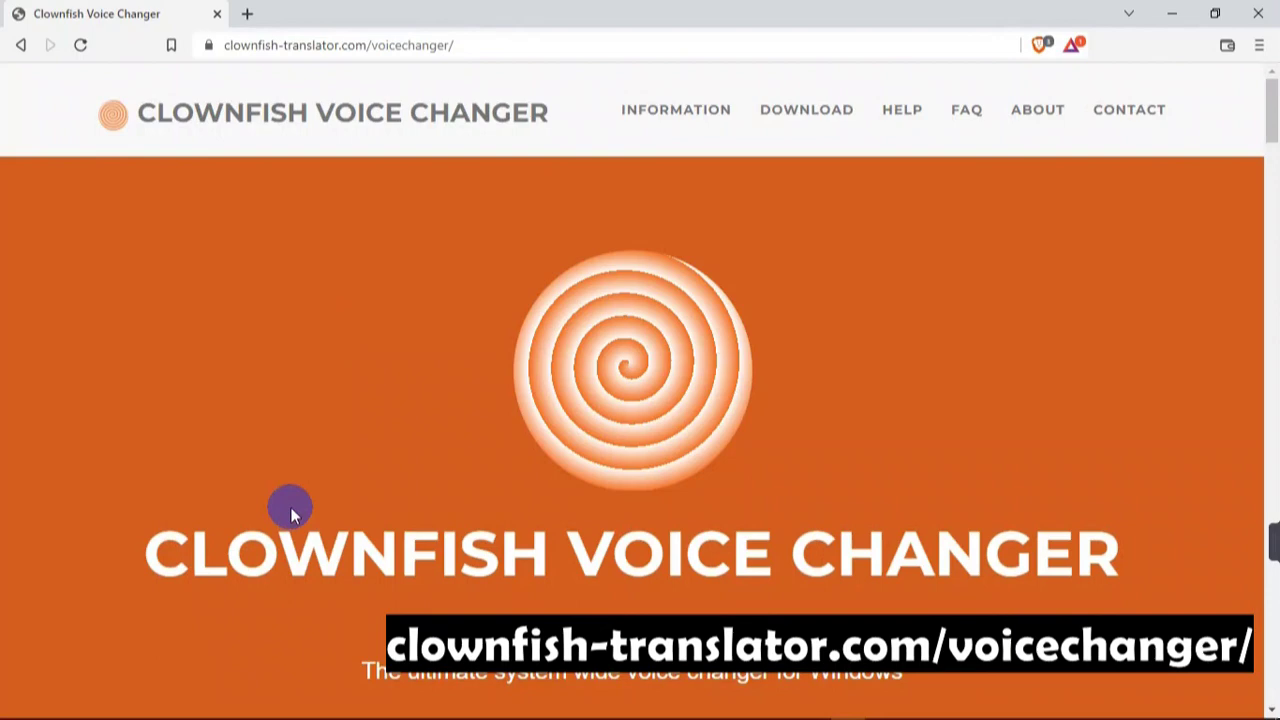
# - Go to the V1.65 download page and choose 'Download 64bit (64bit VST)'
pyautogui.click(813, 115)
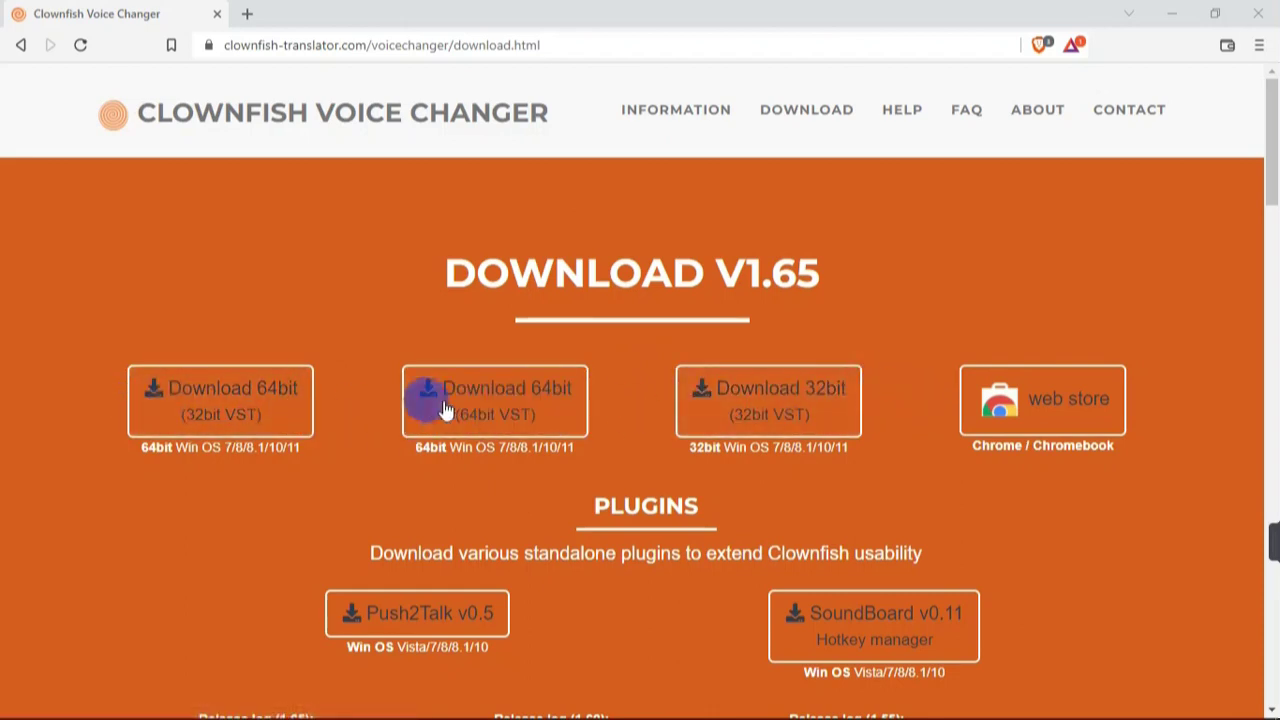
pyautogui.click(482, 416)
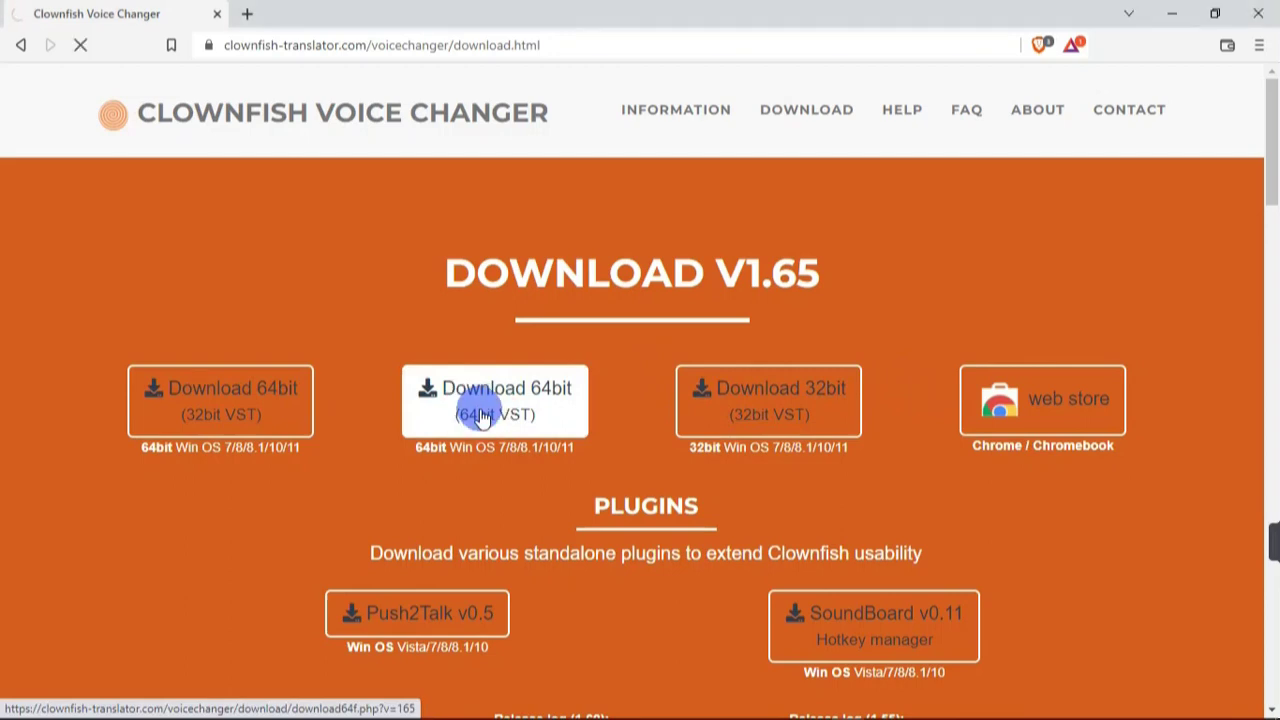
# - Save the VoiceChanger64f(1.65) installer to Downloads and run it from the download bar
pyautogui.click(482, 416)
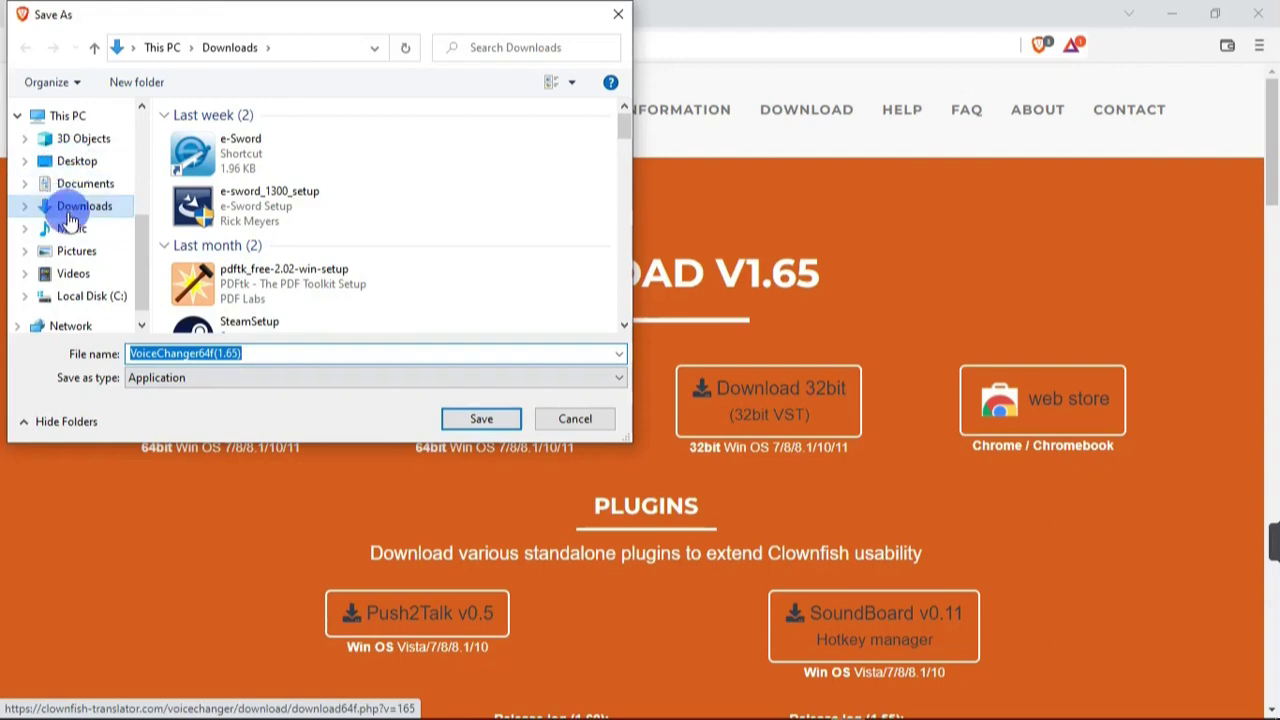
pyautogui.click(457, 420)
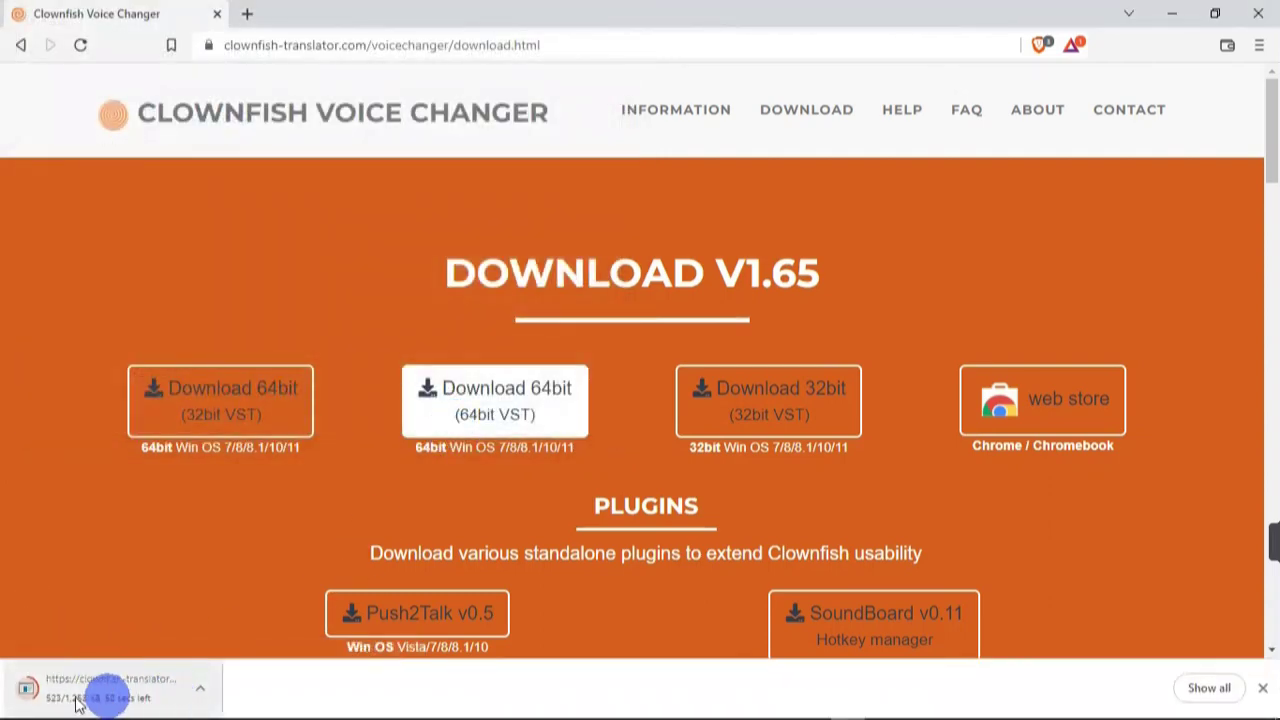
pyautogui.click(199, 688)
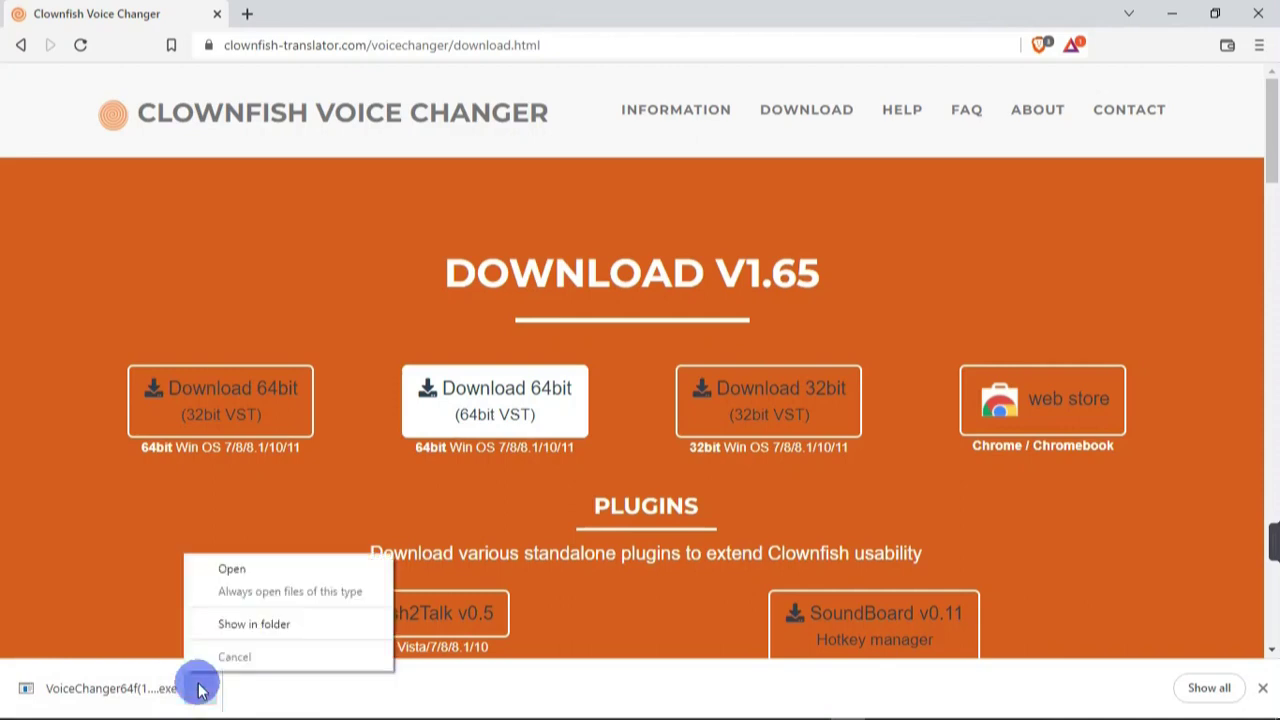
pyautogui.click(236, 577)
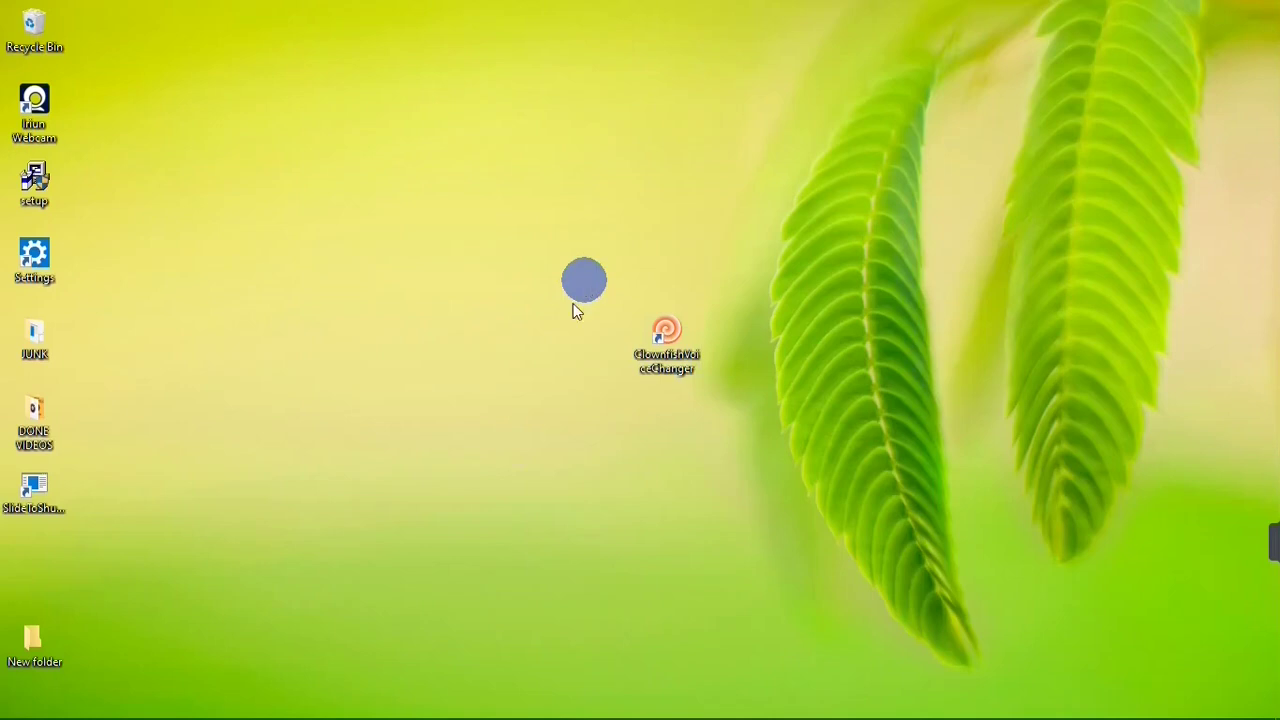
# - Search Windows for 'cLOWNFISH' and launch the ClownfishVoiceChanger app
pyautogui.moveTo(445, 712)
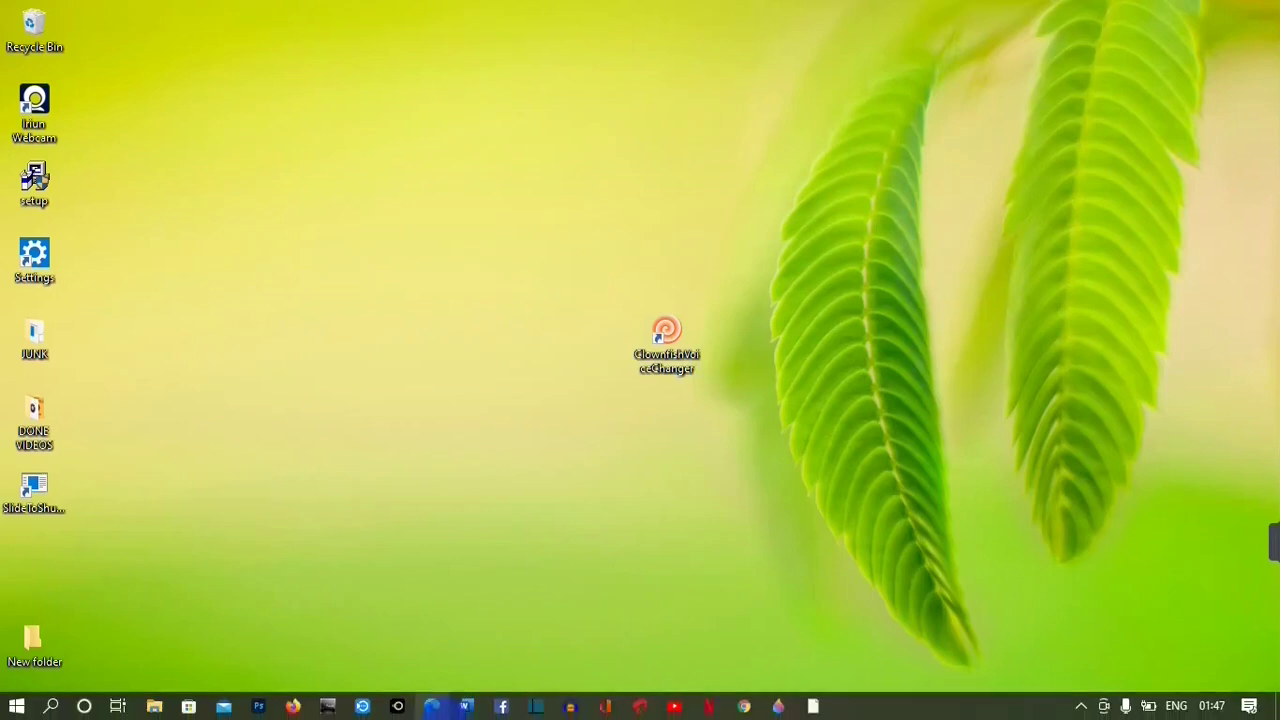
pyautogui.click(47, 708)
pyautogui.write('cLOWNFISH')
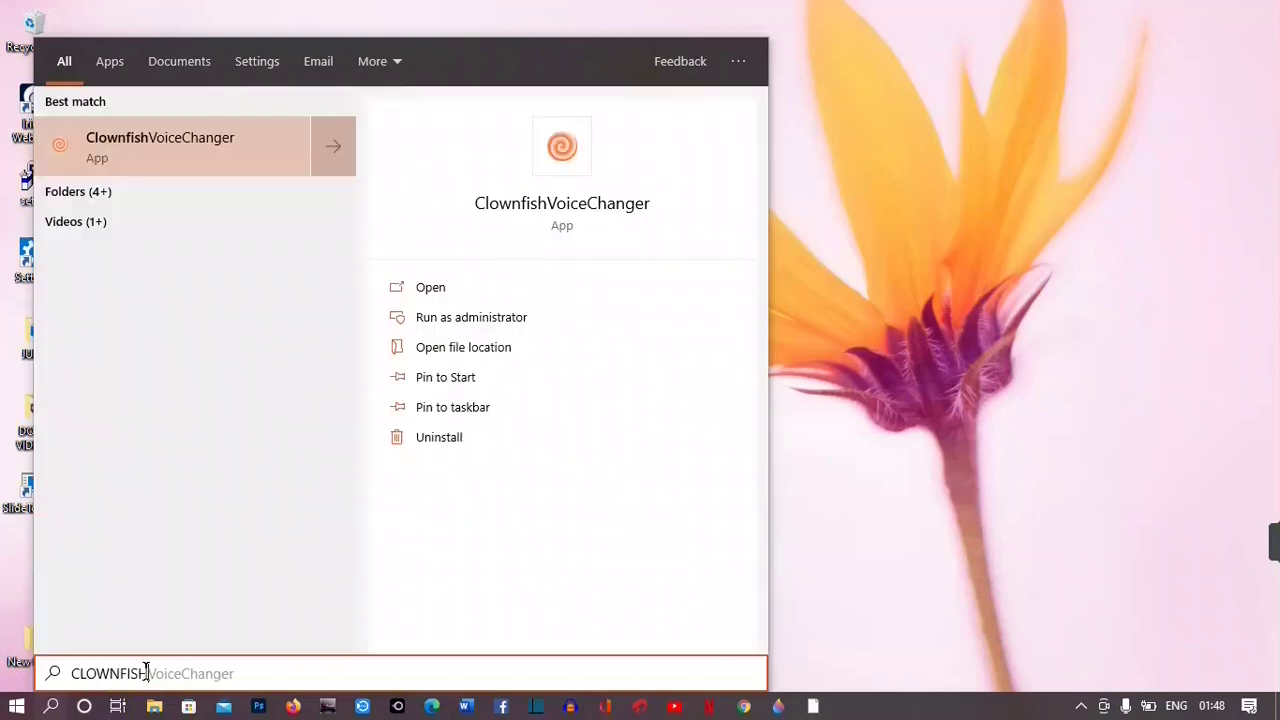
pyautogui.click(449, 288)
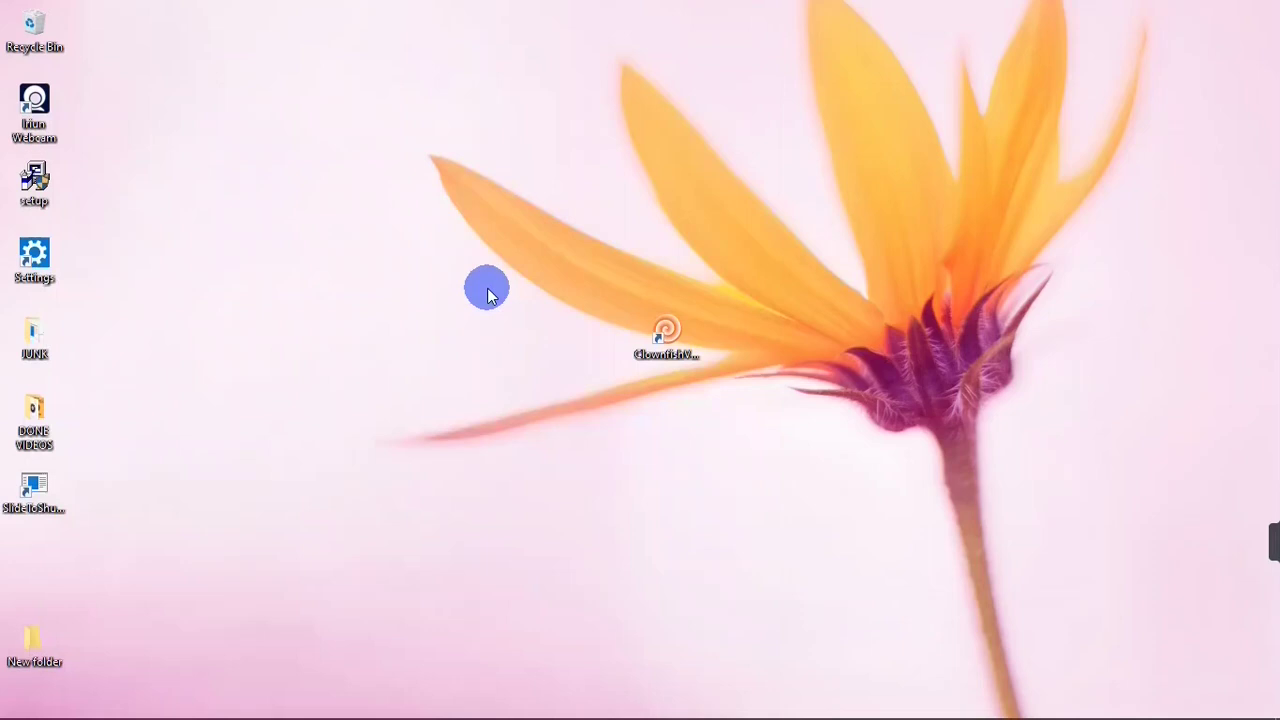
pyautogui.moveTo(770, 712)
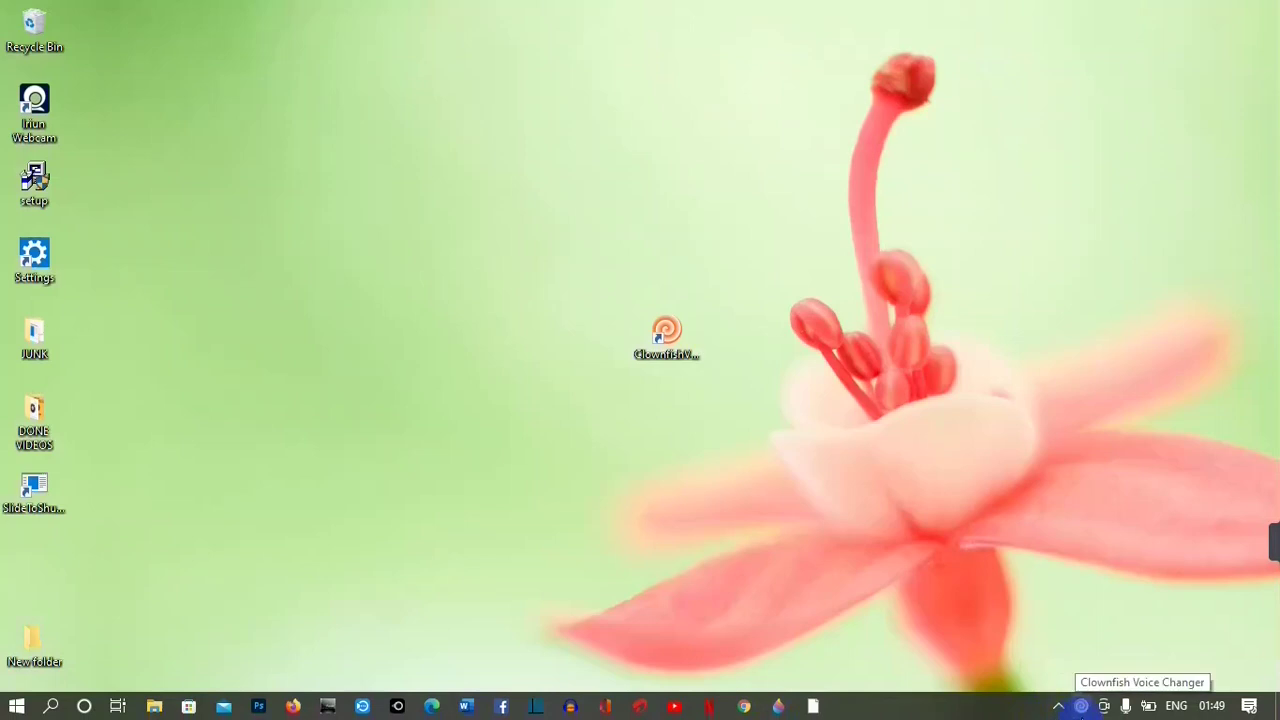
# - Switch the voice changer on from the Clownfish tray icon menu
pyautogui.rightClick(1080, 706)
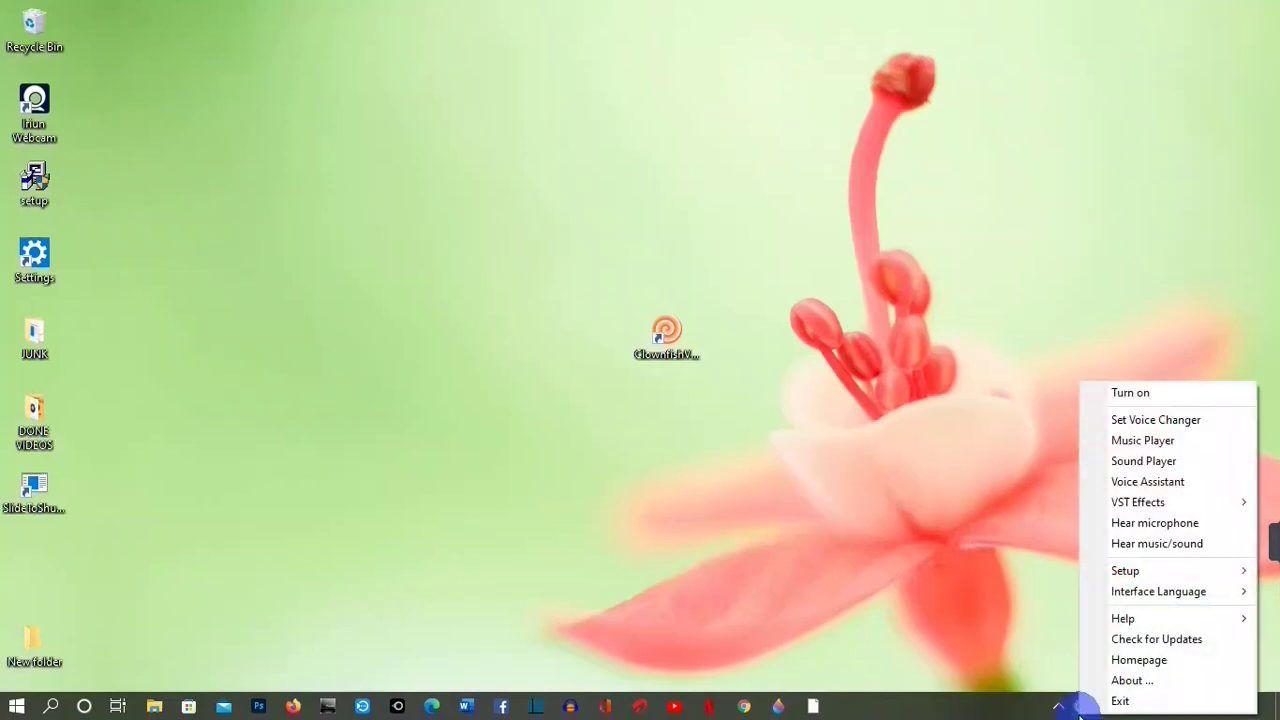
pyautogui.click(1168, 419)
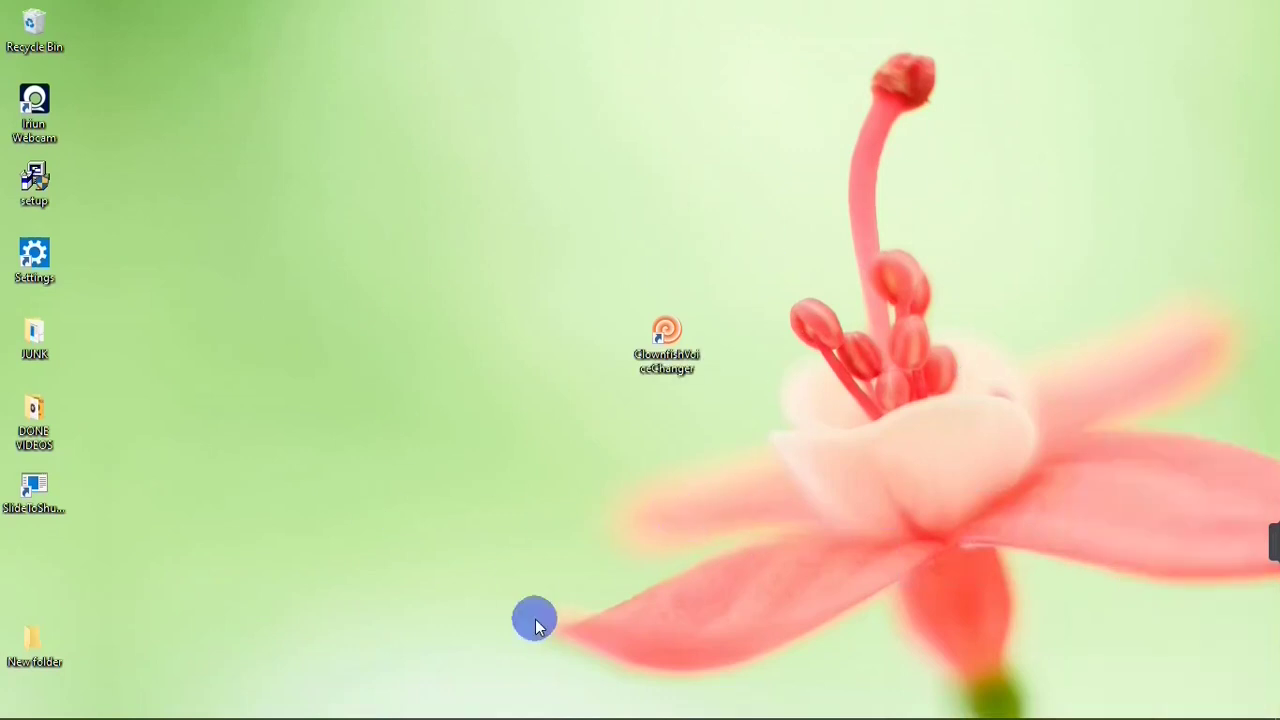
pyautogui.doubleClick(683, 340)
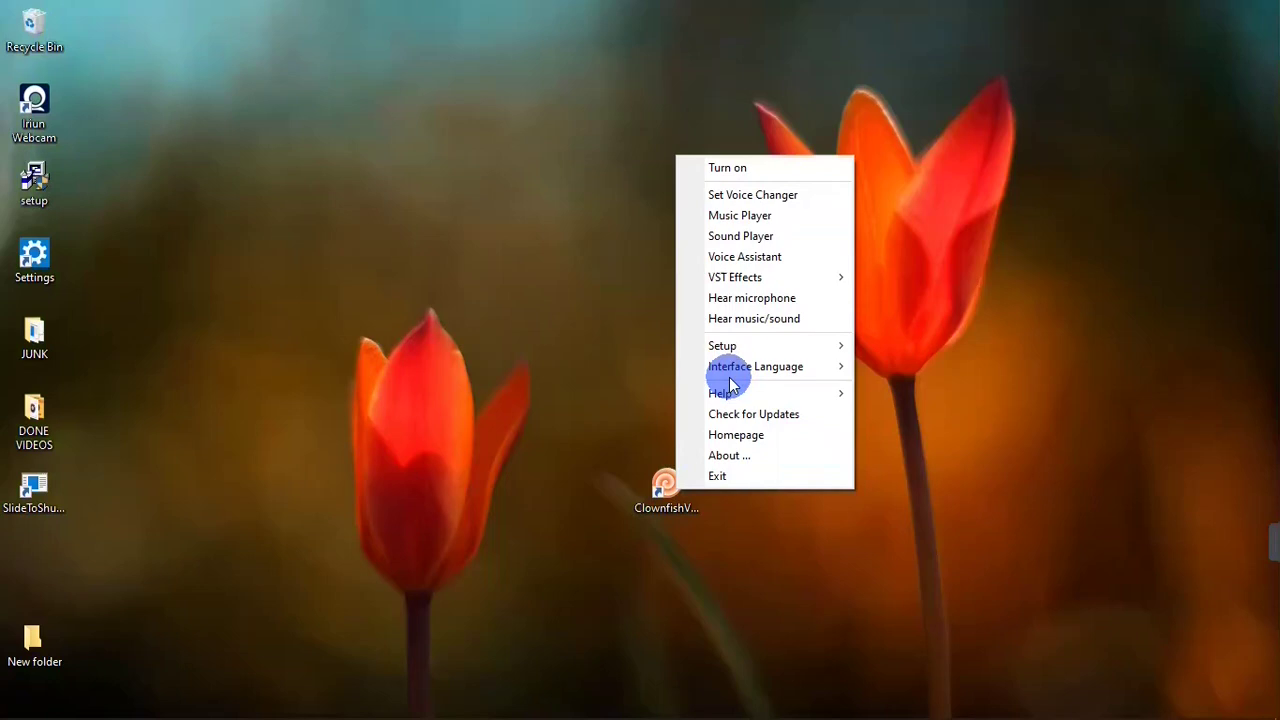
pyautogui.click(748, 172)
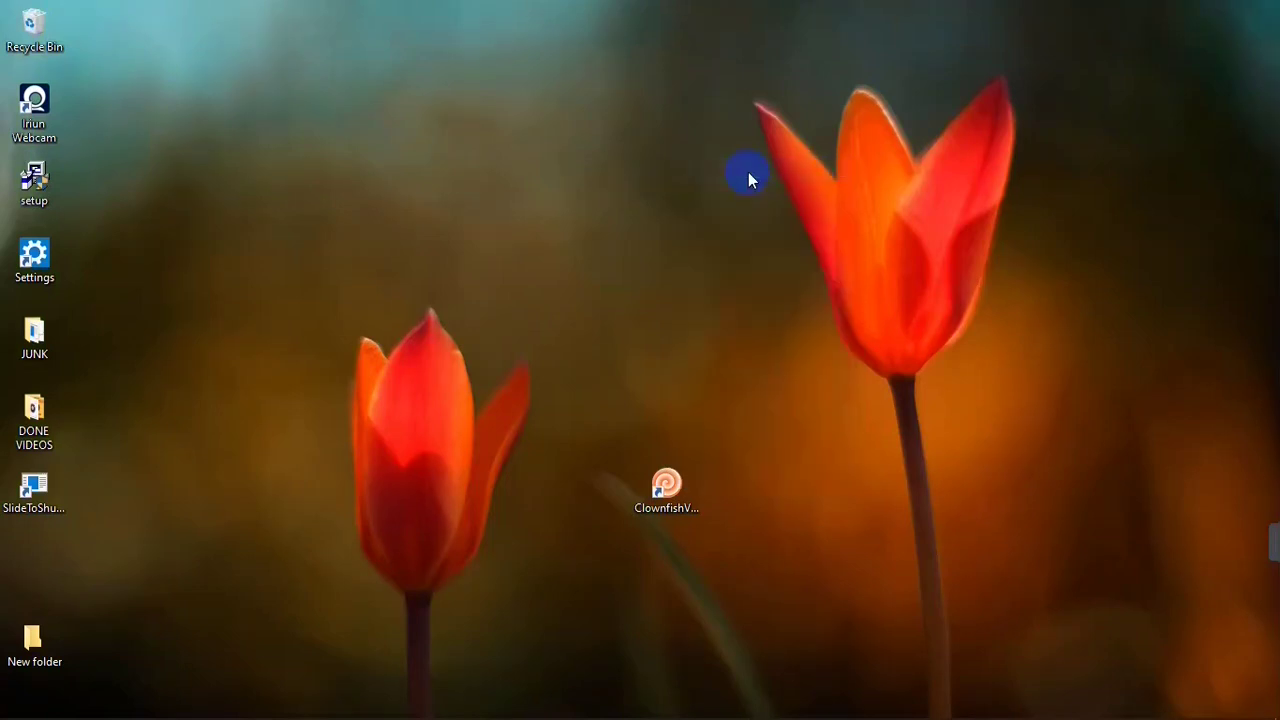
# - Open the Set Voice Changer effects window and reposition it on screen
pyautogui.rightClick(670, 152)
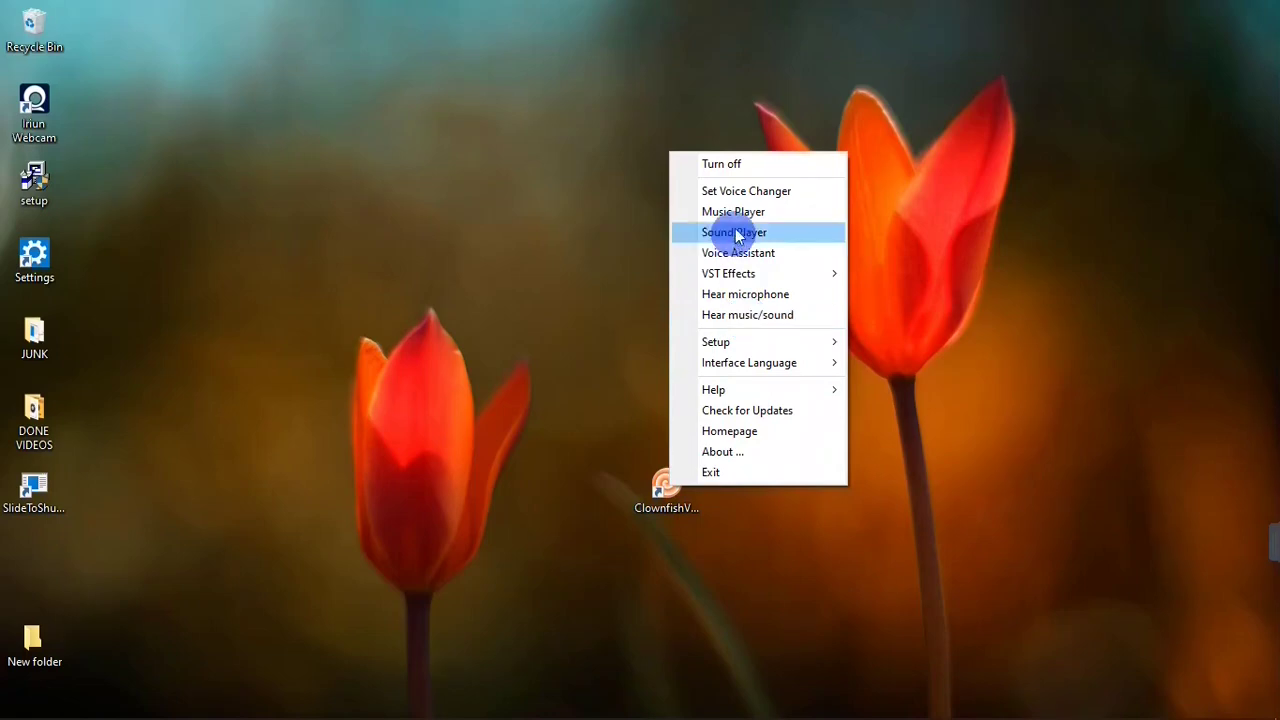
pyautogui.click(775, 192)
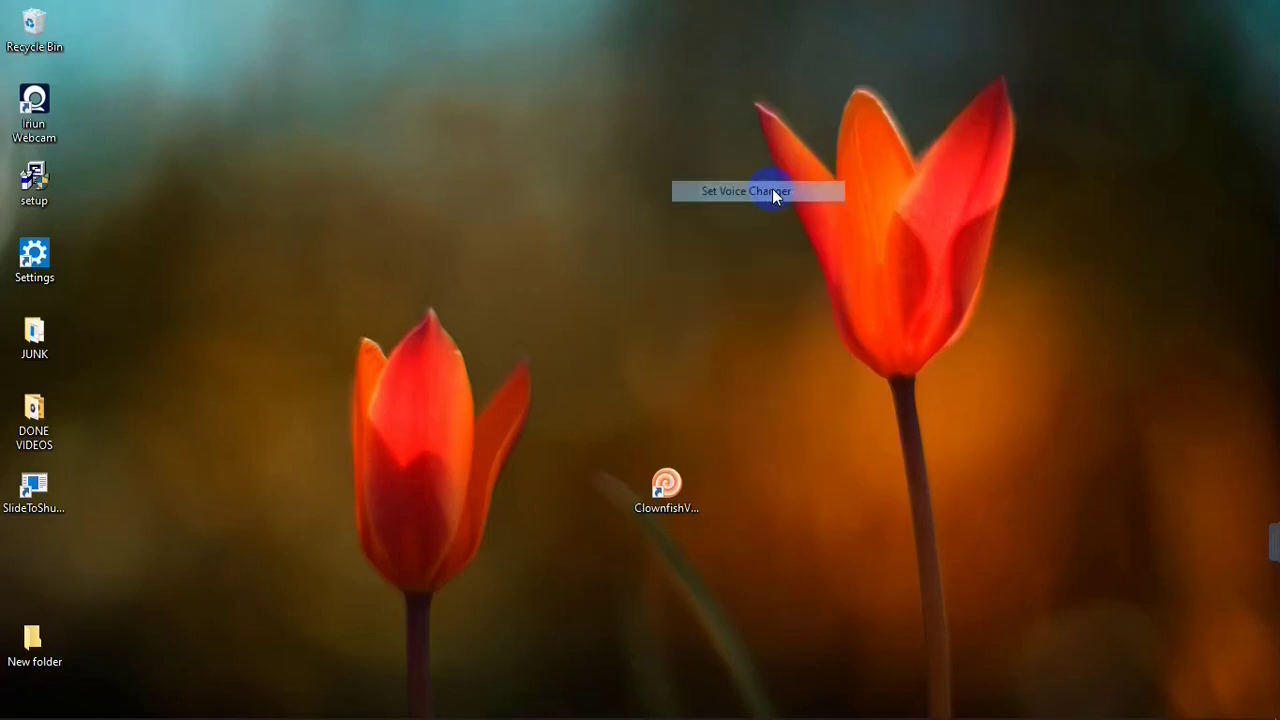
pyautogui.moveTo(407, 82); pyautogui.dragTo(603, 34)
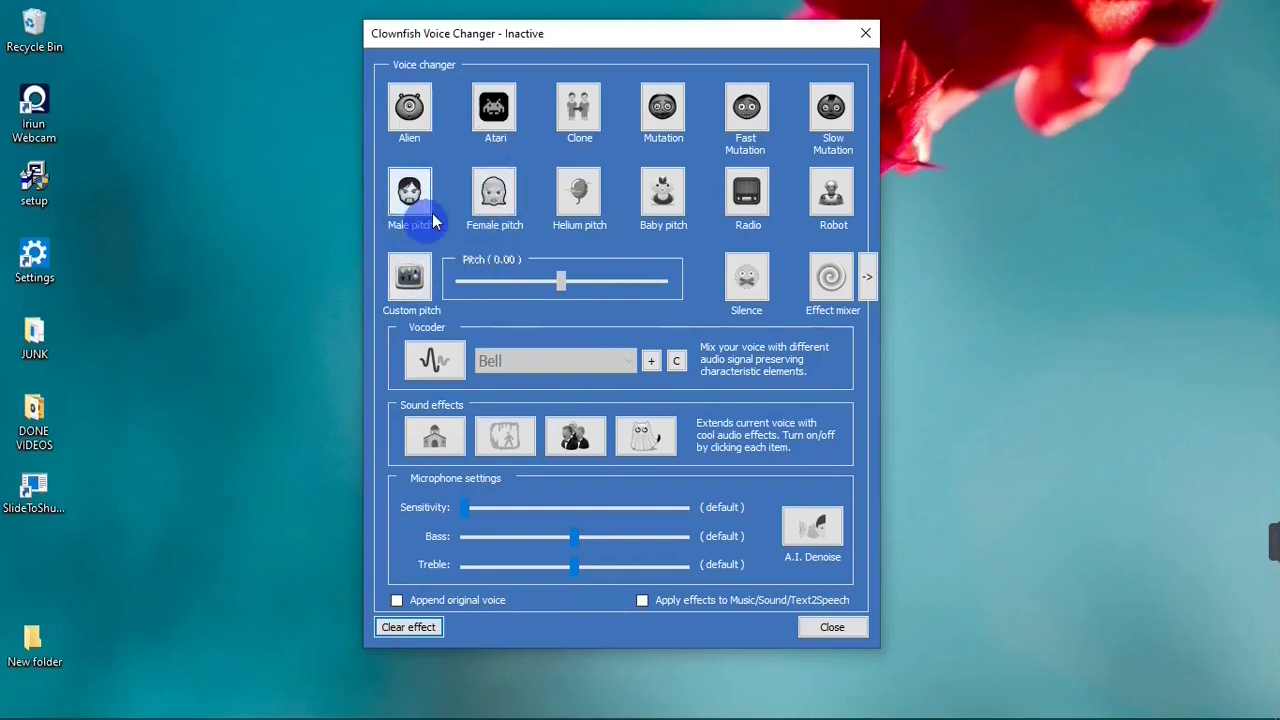
# - Try the Male pitch, Clone, Helium pitch, Baby pitch and Robot presets, then clear the effect
pyautogui.click(408, 197)
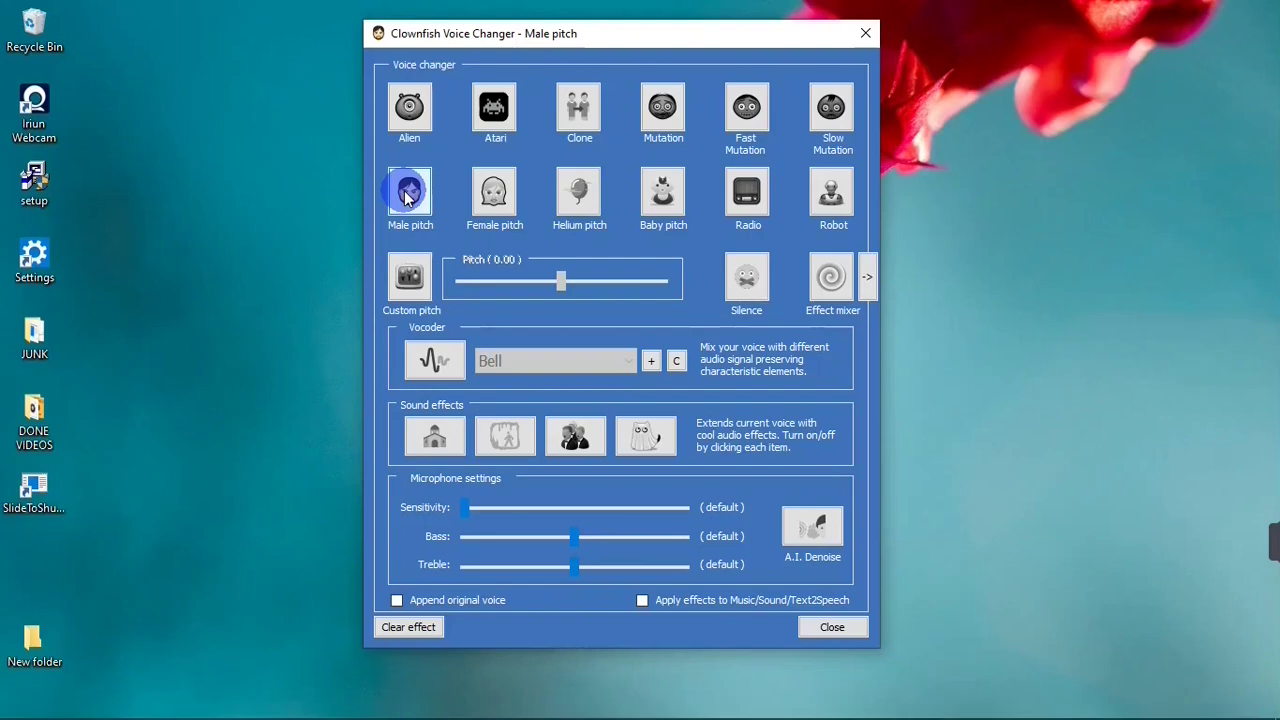
pyautogui.click(408, 197)
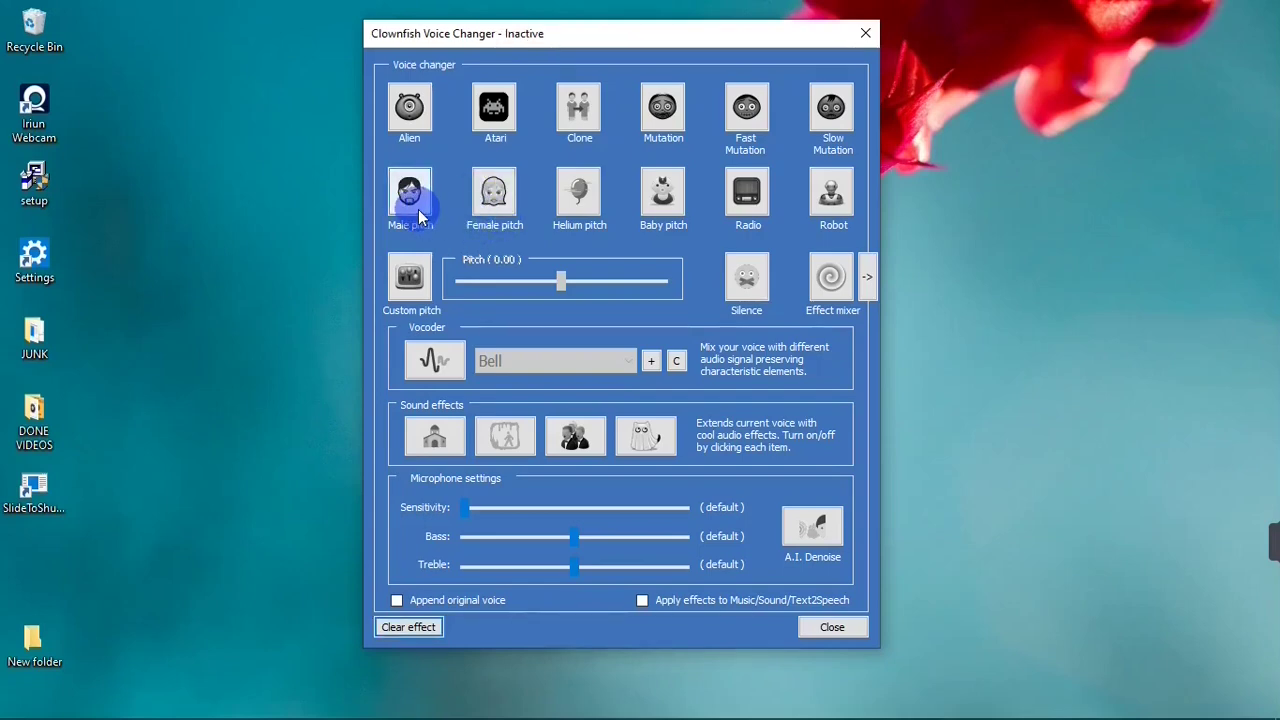
pyautogui.click(566, 117)
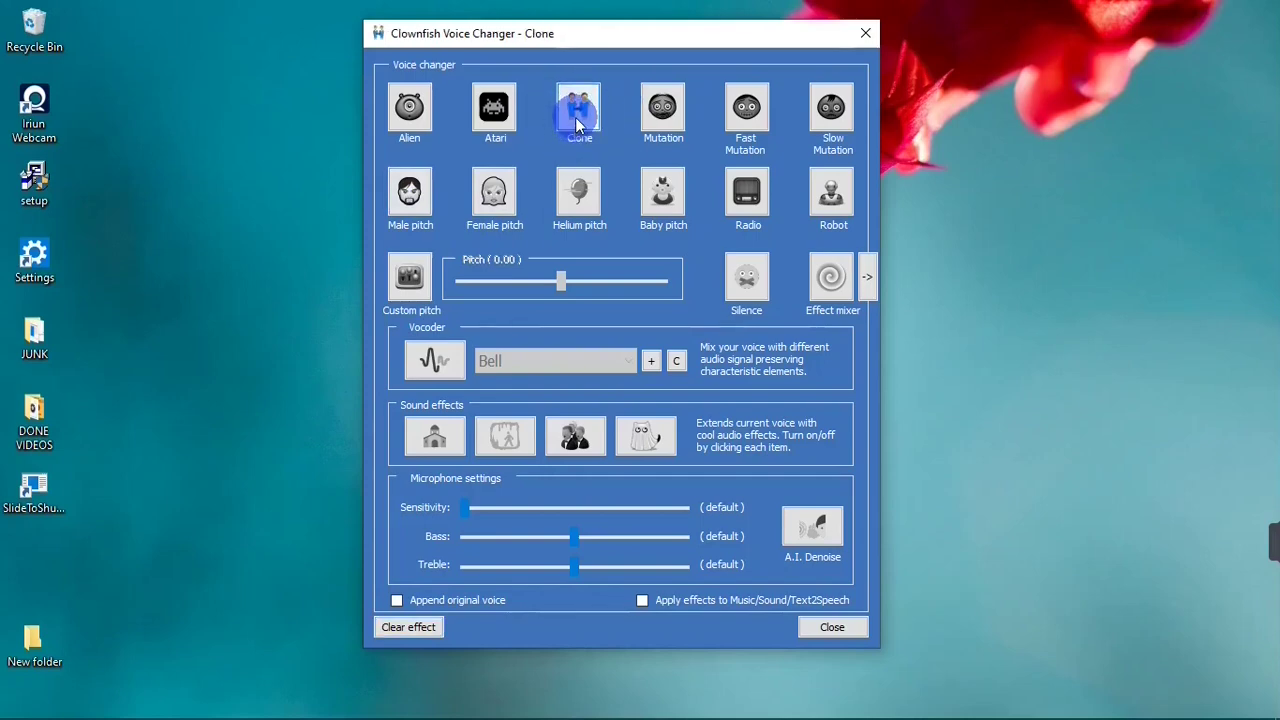
pyautogui.click(577, 208)
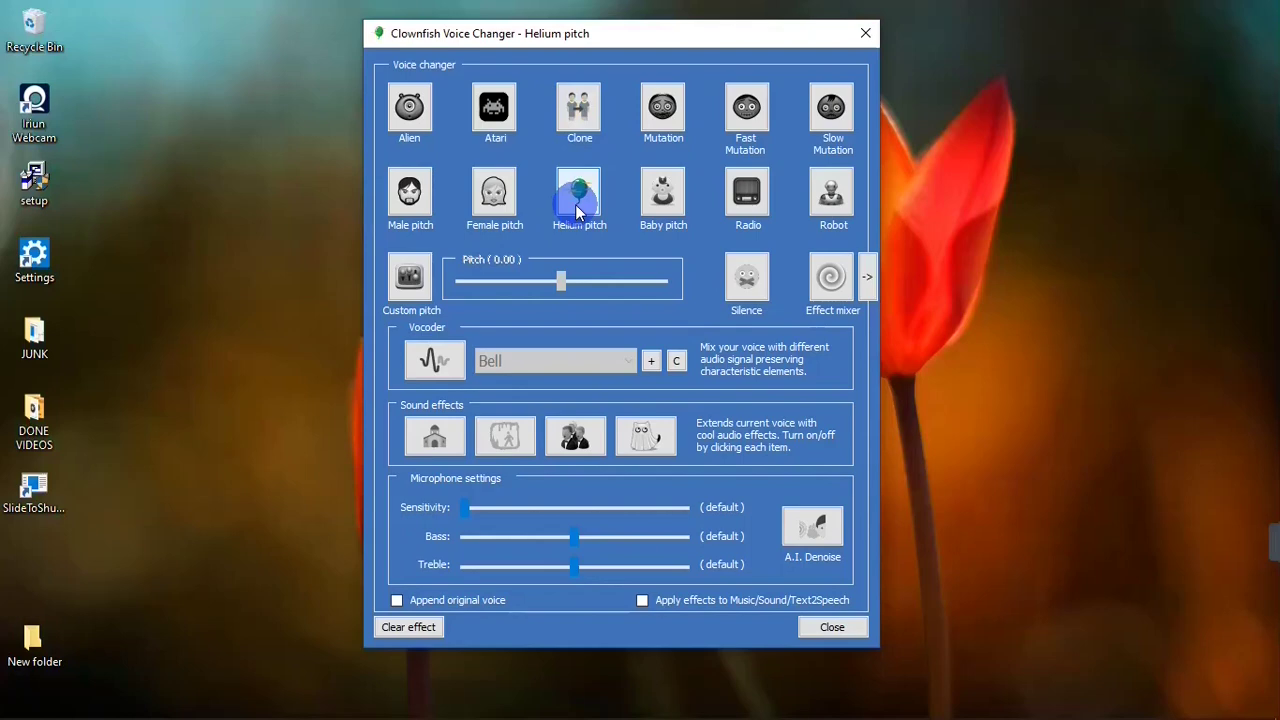
pyautogui.click(660, 203)
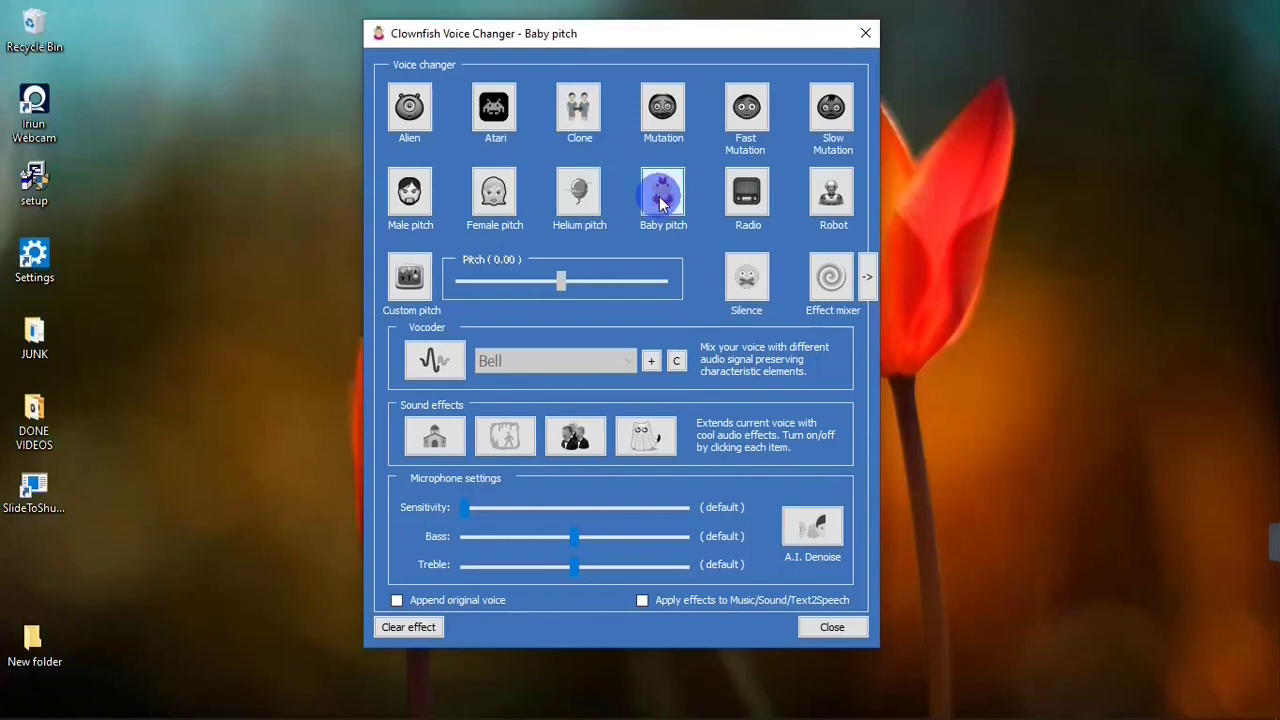
pyautogui.click(834, 196)
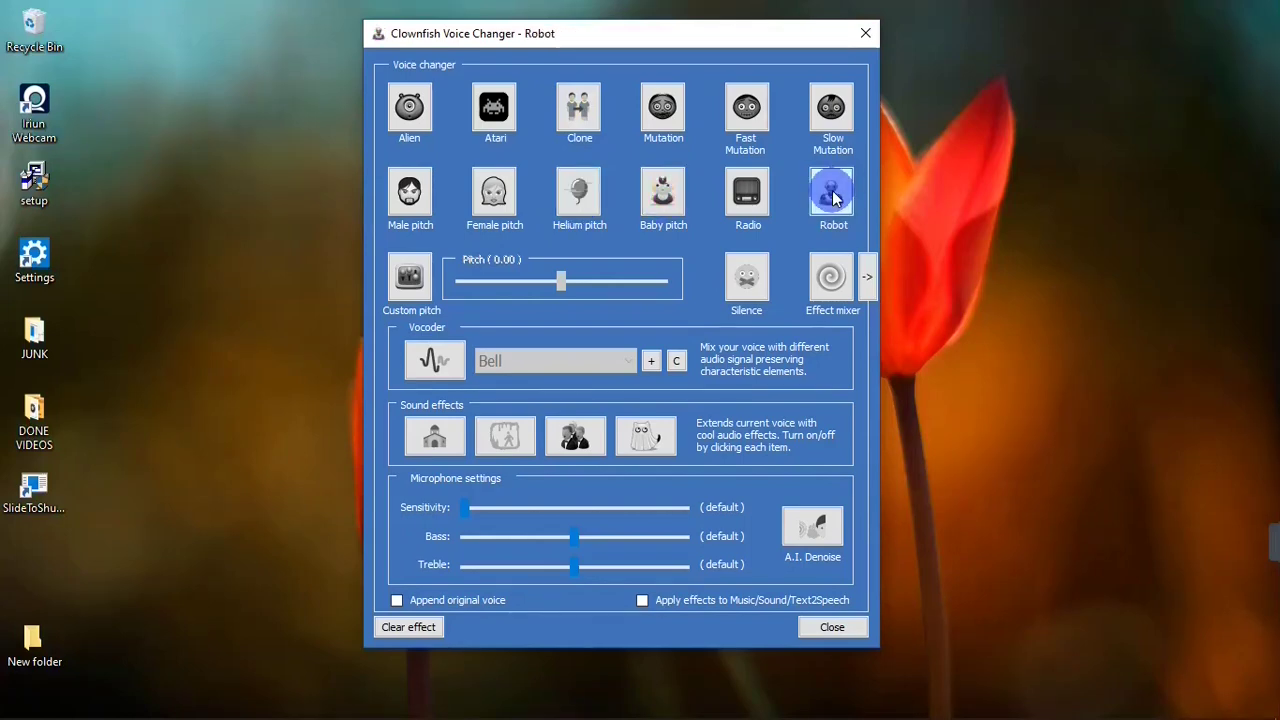
pyautogui.click(834, 196)
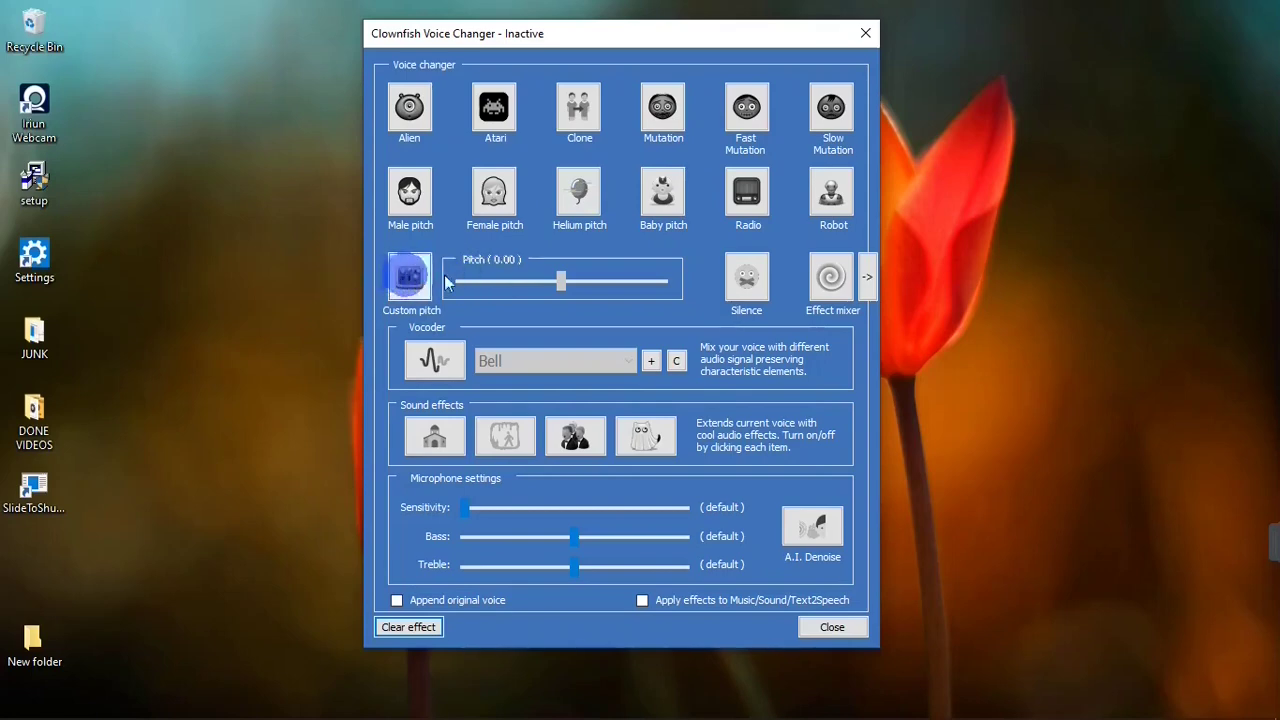
# - Select Custom pitch, nudge the Pitch slider, and open the effect chaining arrow
pyautogui.click(412, 296)
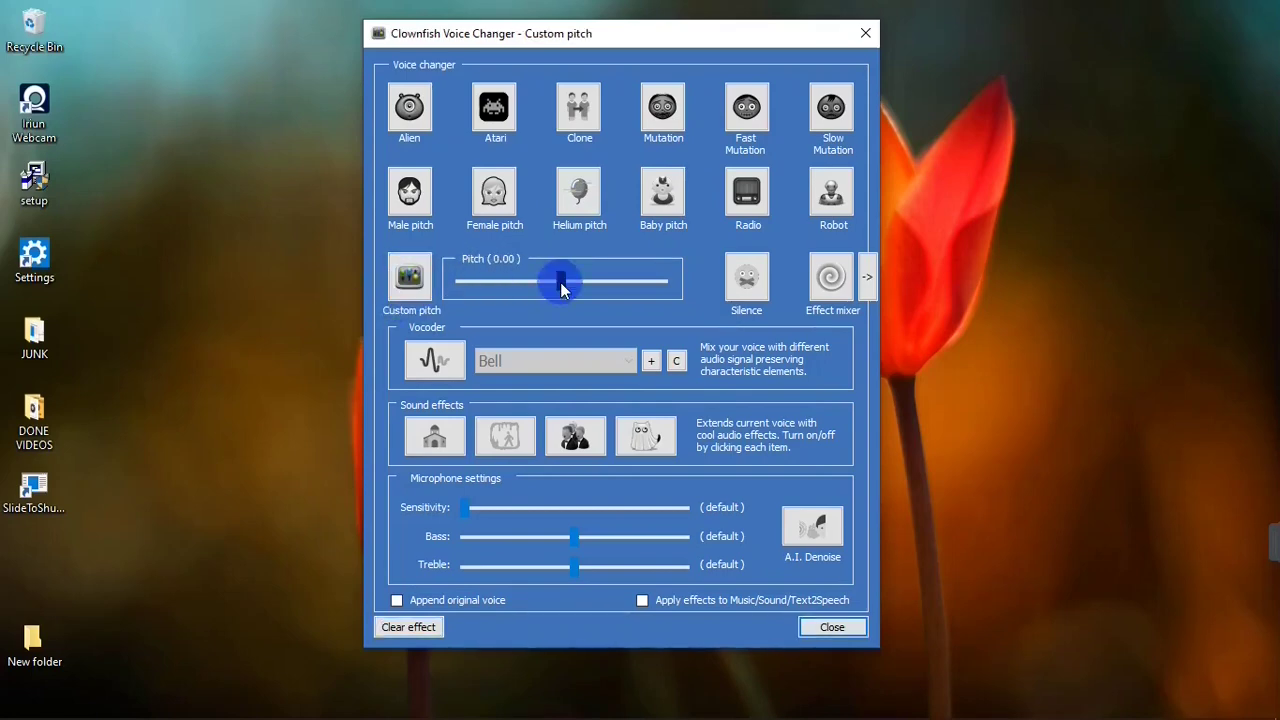
pyautogui.moveTo(560, 282)
pyautogui.mouseDown()
pyautogui.moveTo(482, 286)
pyautogui.moveTo(601, 284)
pyautogui.moveTo(560, 286)
pyautogui.mouseUp()
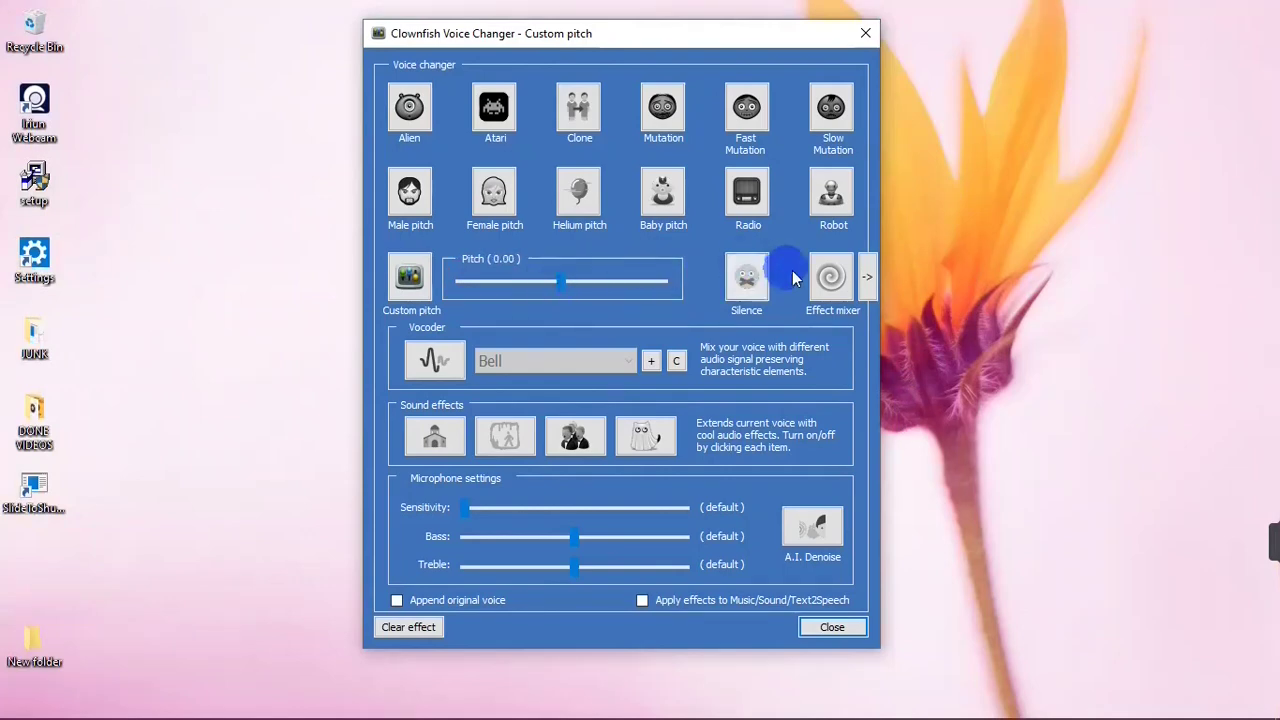
pyautogui.click(867, 284)
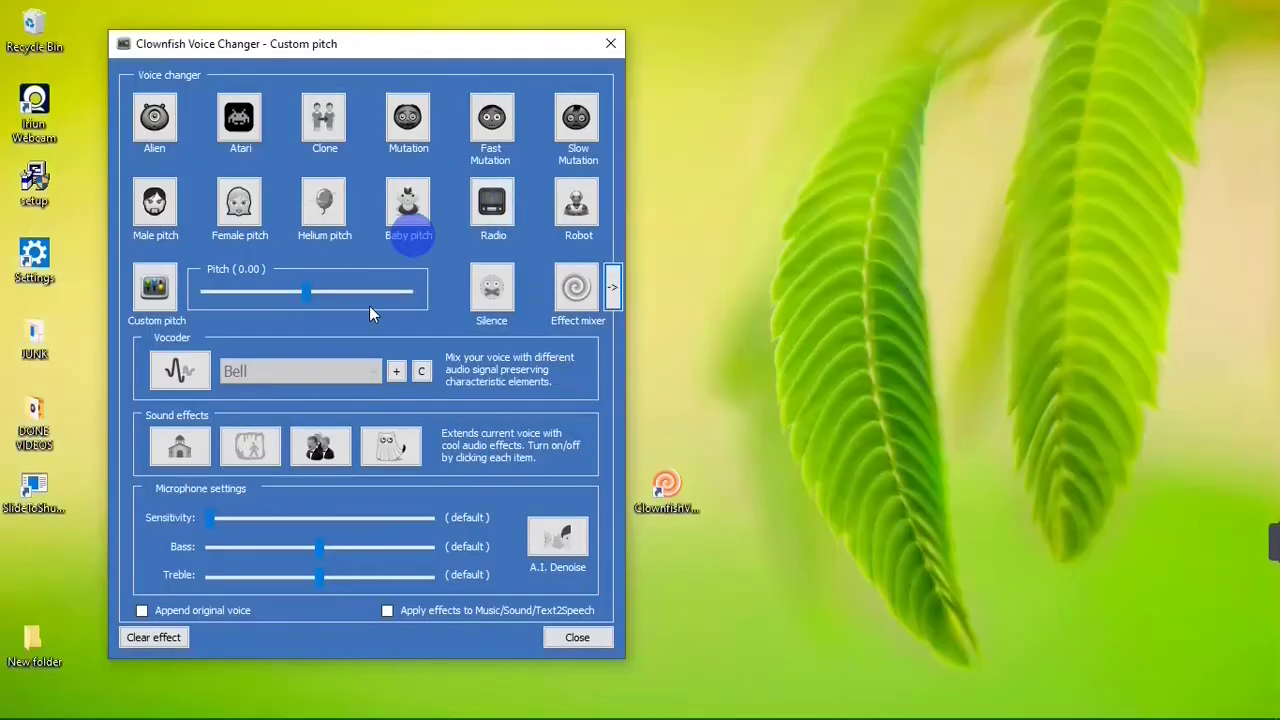
# - Open Setup > System Integration from the Clownfish Voice Changer shortcut's context menu
pyautogui.click(676, 486)
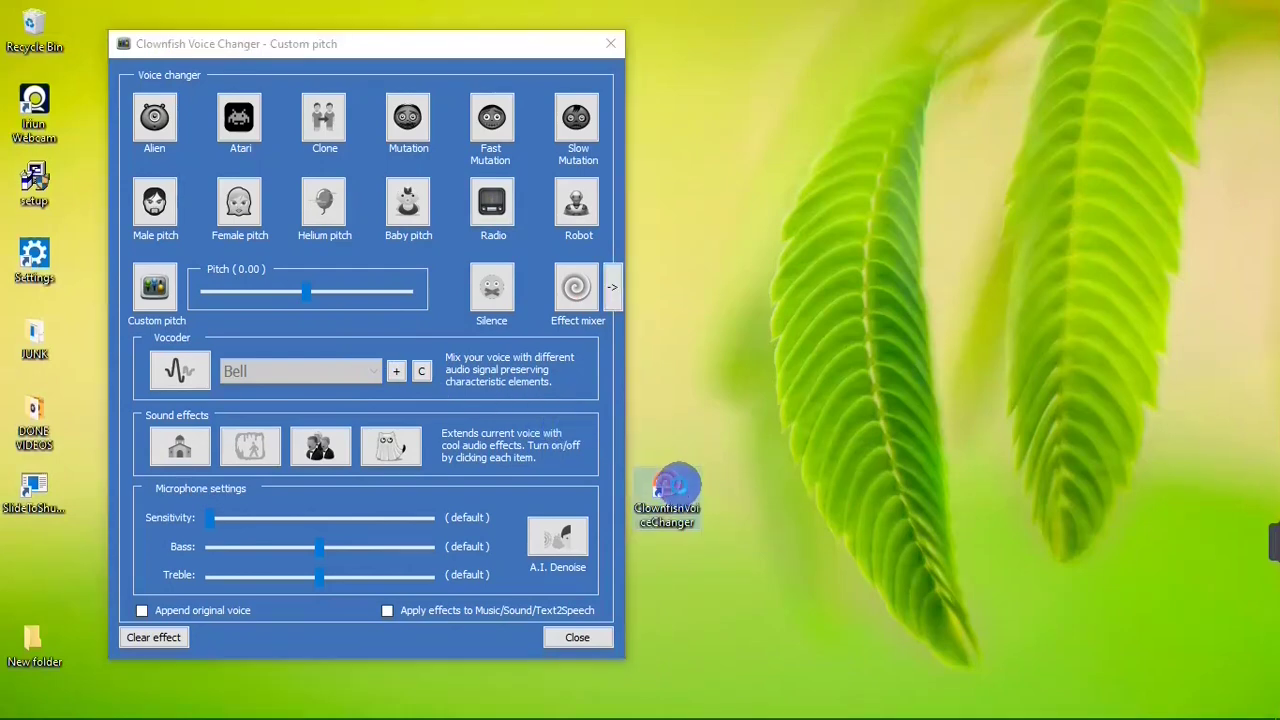
pyautogui.rightClick(678, 486)
pyautogui.moveTo(797, 340)
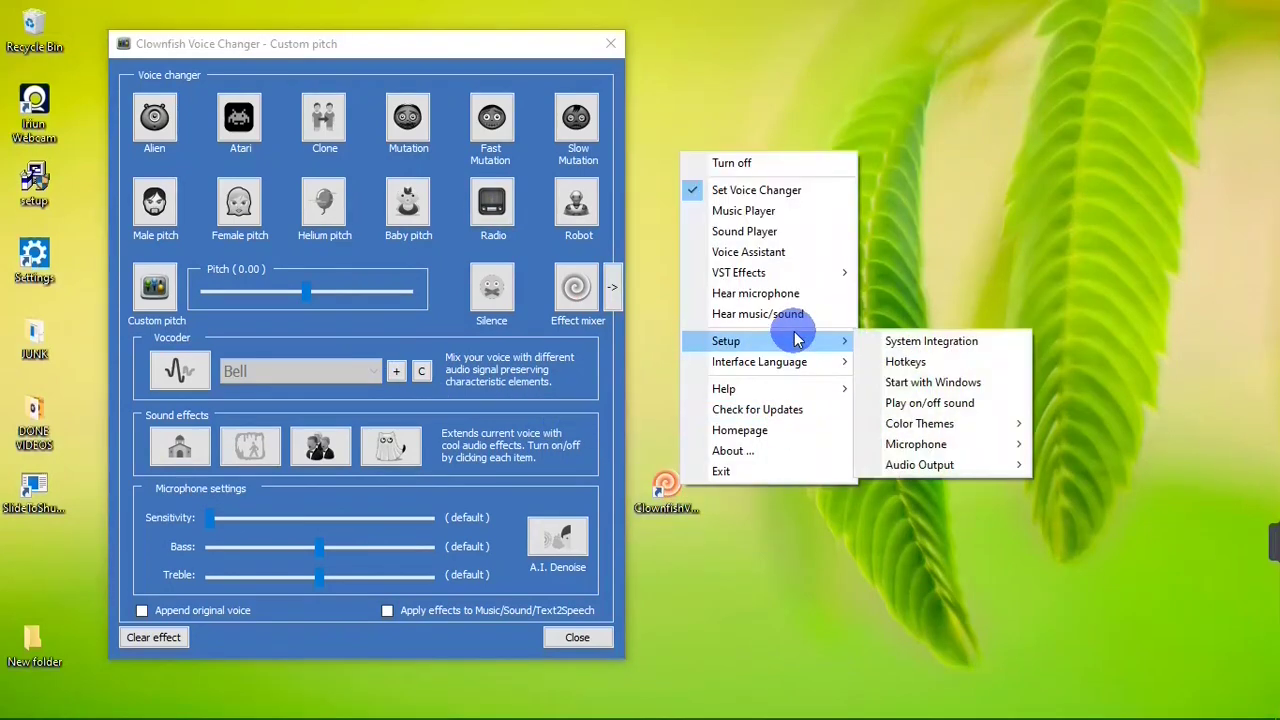
pyautogui.click(904, 344)
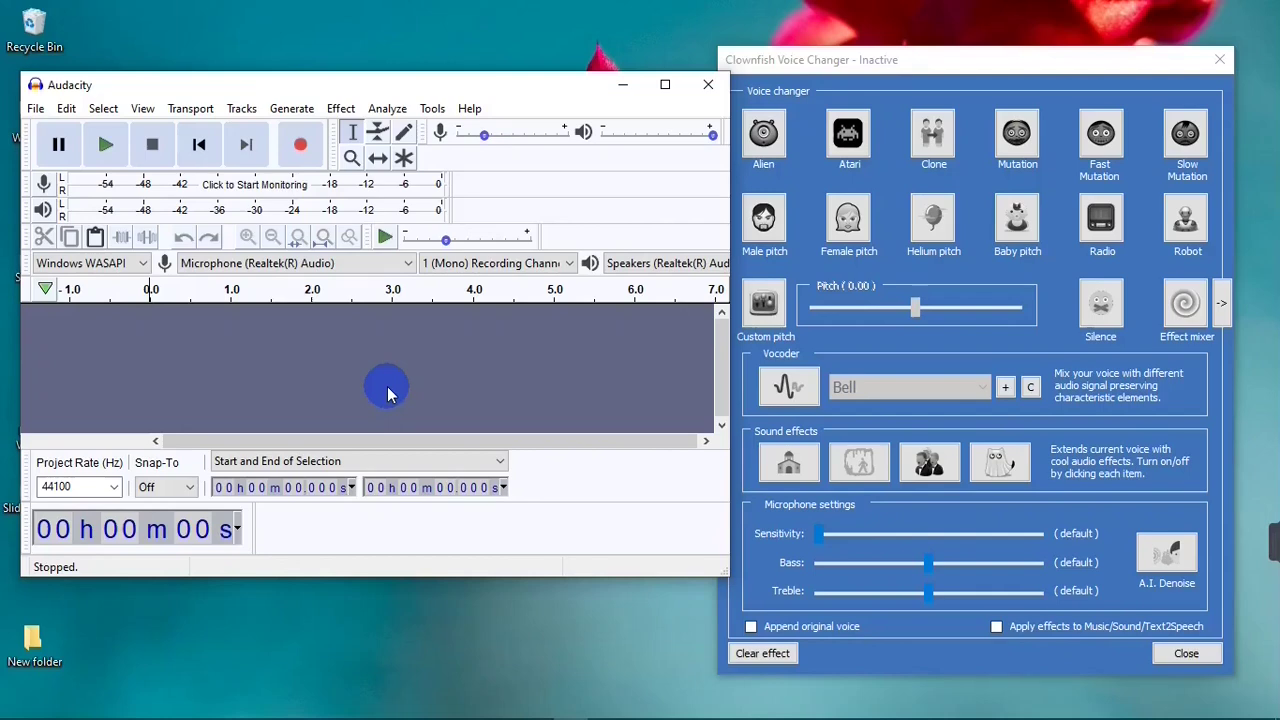
# - Record in Audacity while switching through Male, Female, Helium and Baby pitch, then clearing the effect
pyautogui.click(297, 146)
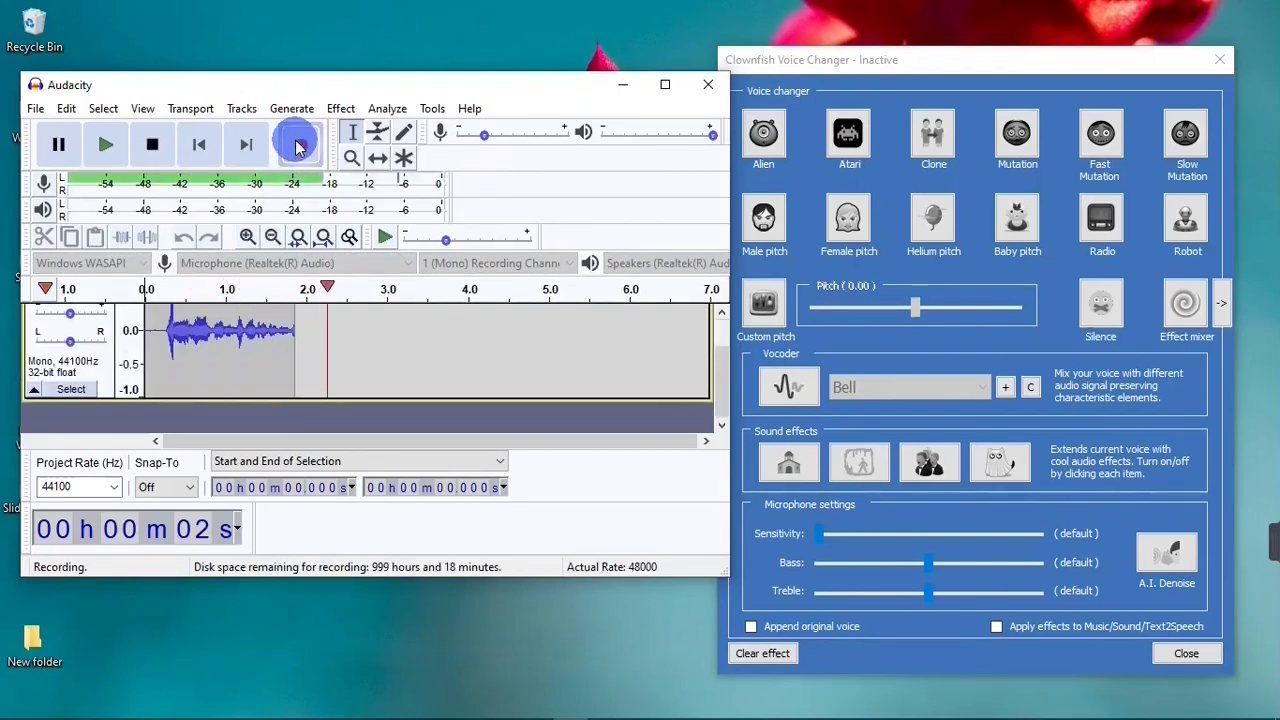
pyautogui.click(968, 78)
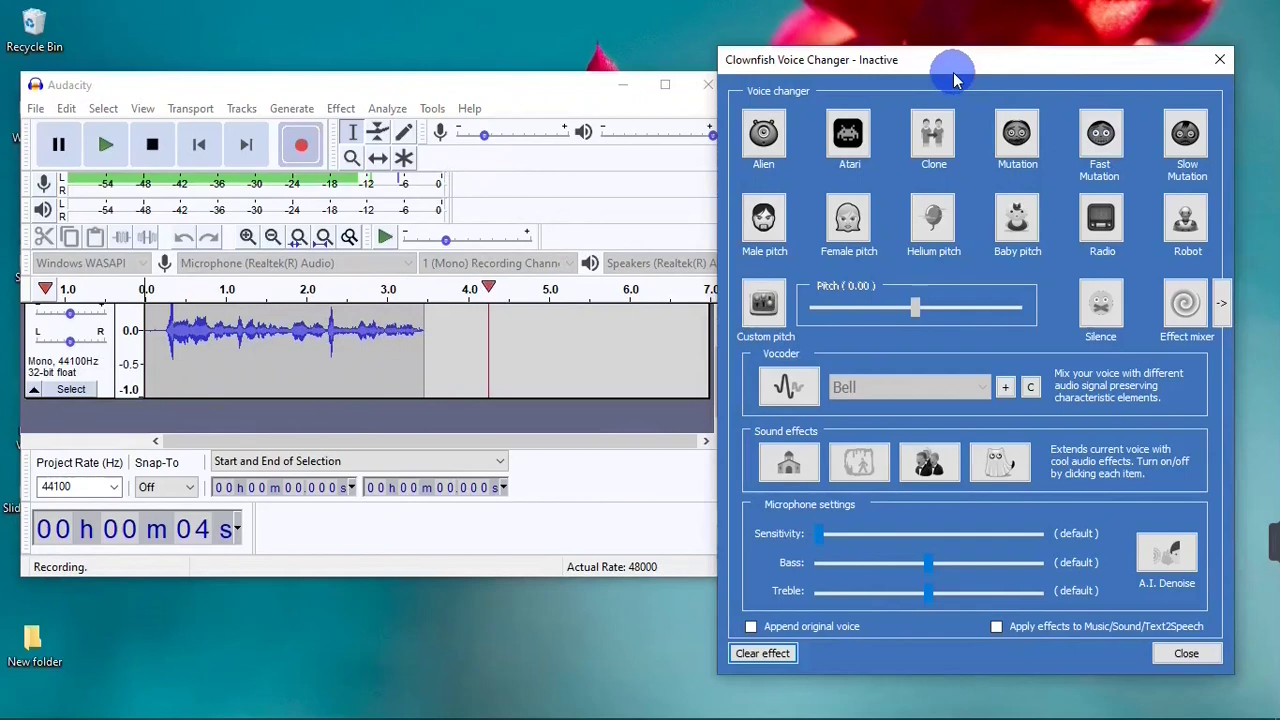
pyautogui.click(766, 224)
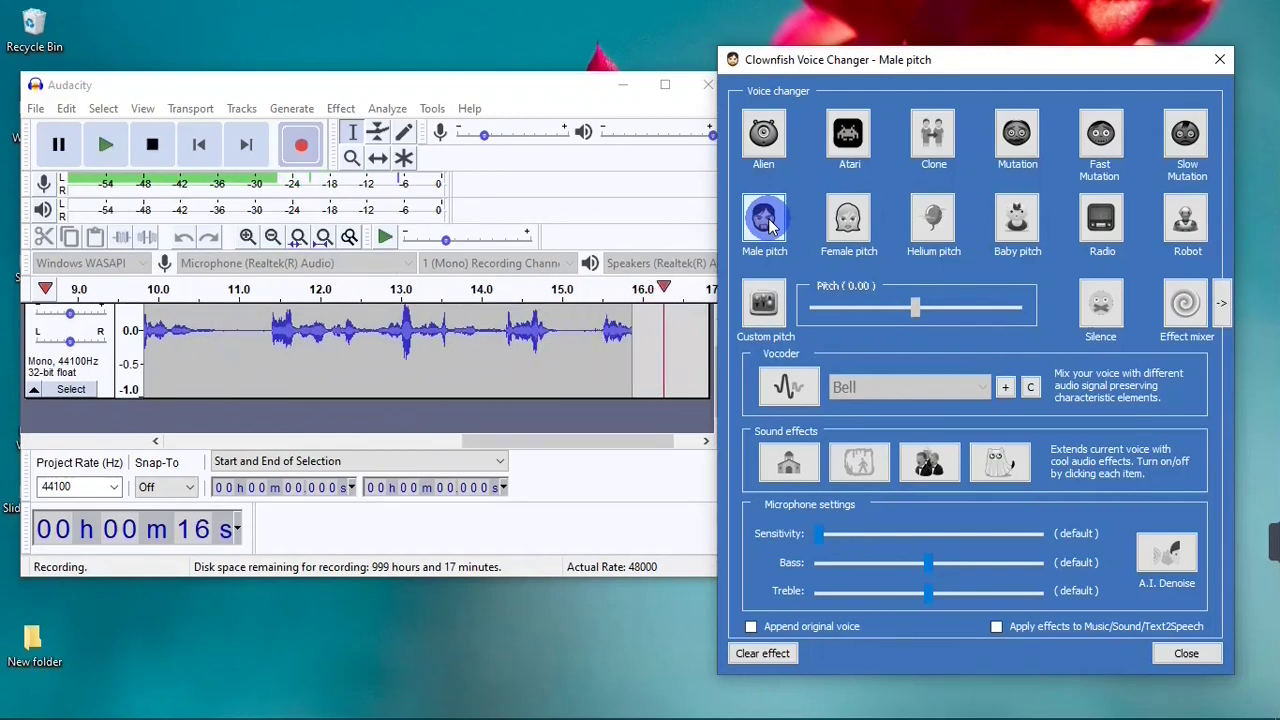
pyautogui.click(847, 235)
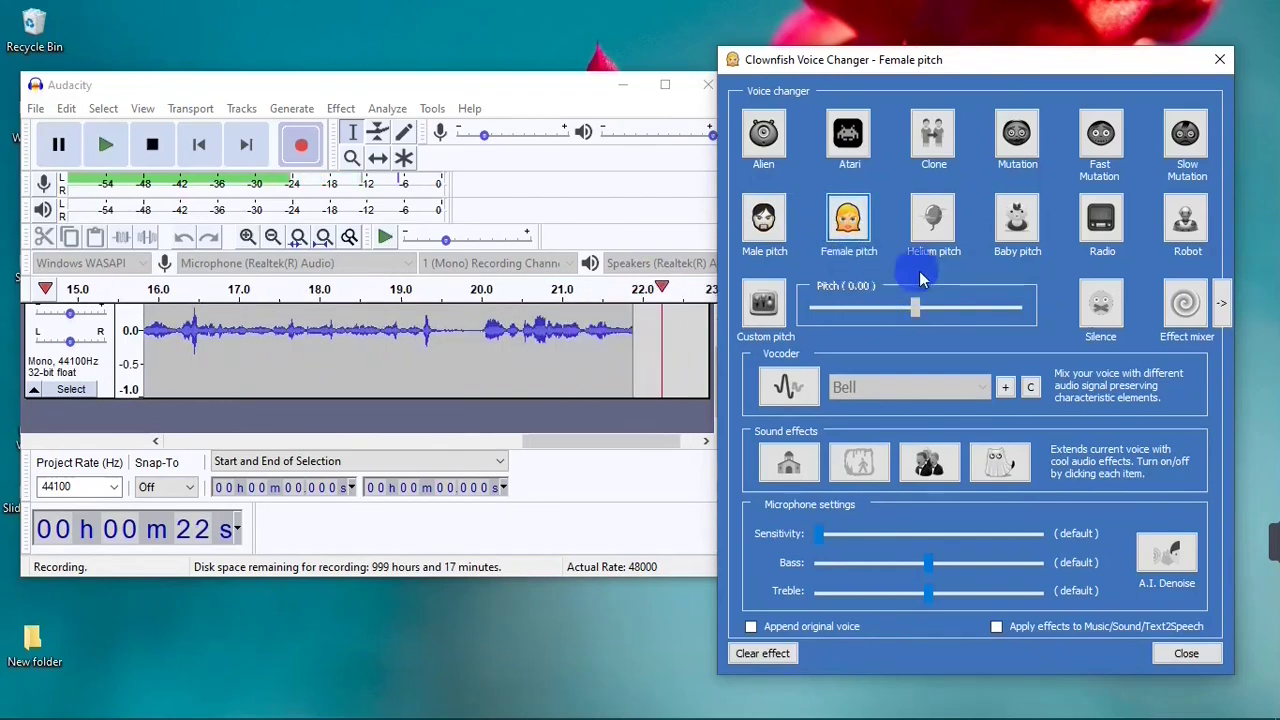
pyautogui.click(933, 228)
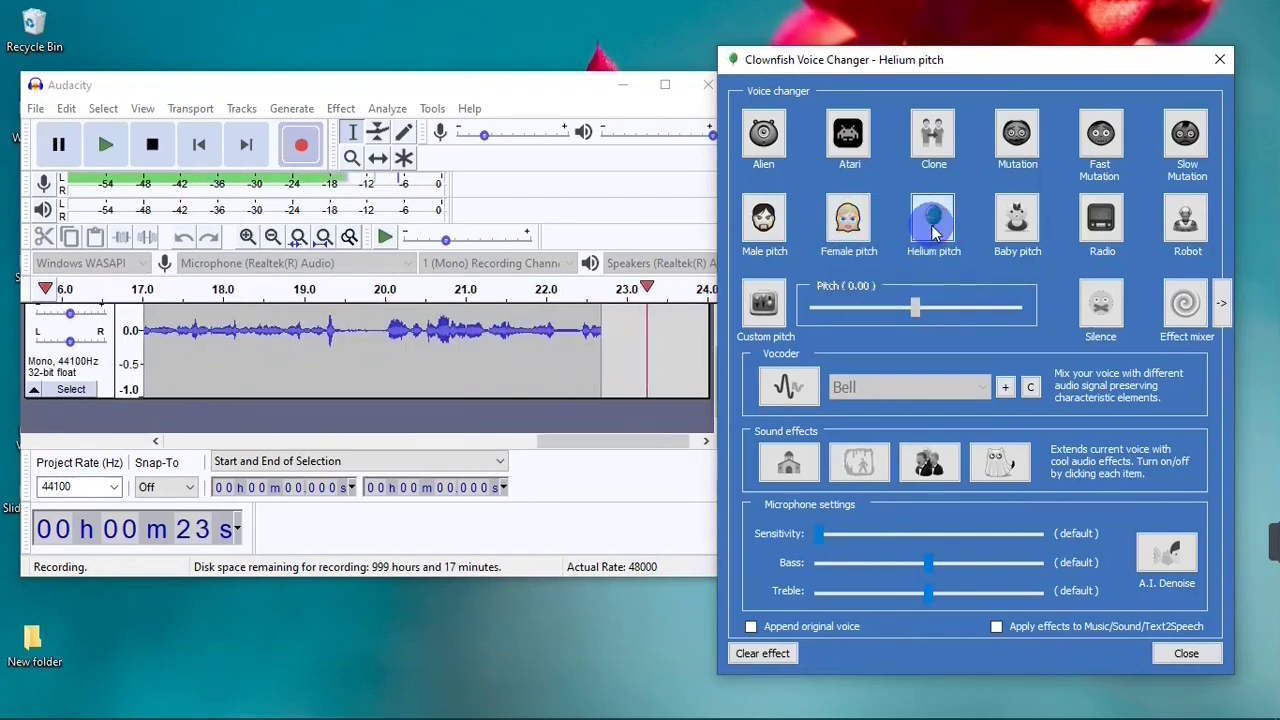
pyautogui.click(1021, 244)
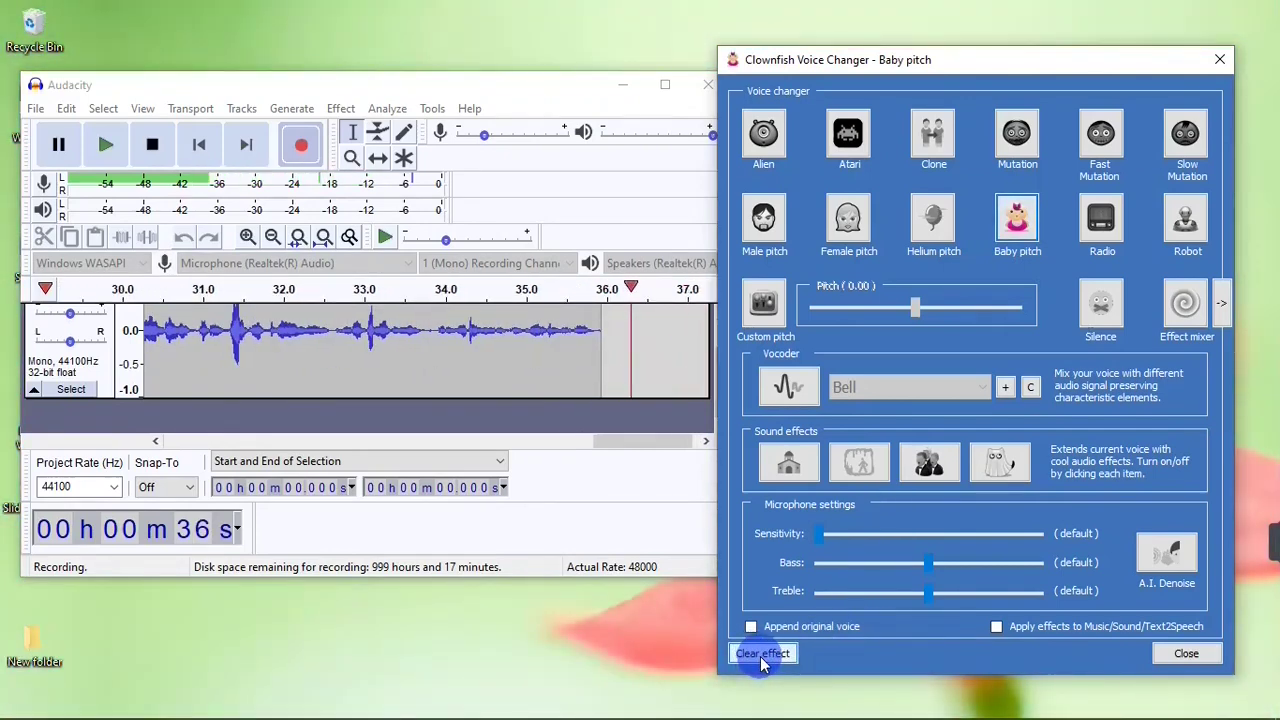
pyautogui.click(760, 656)
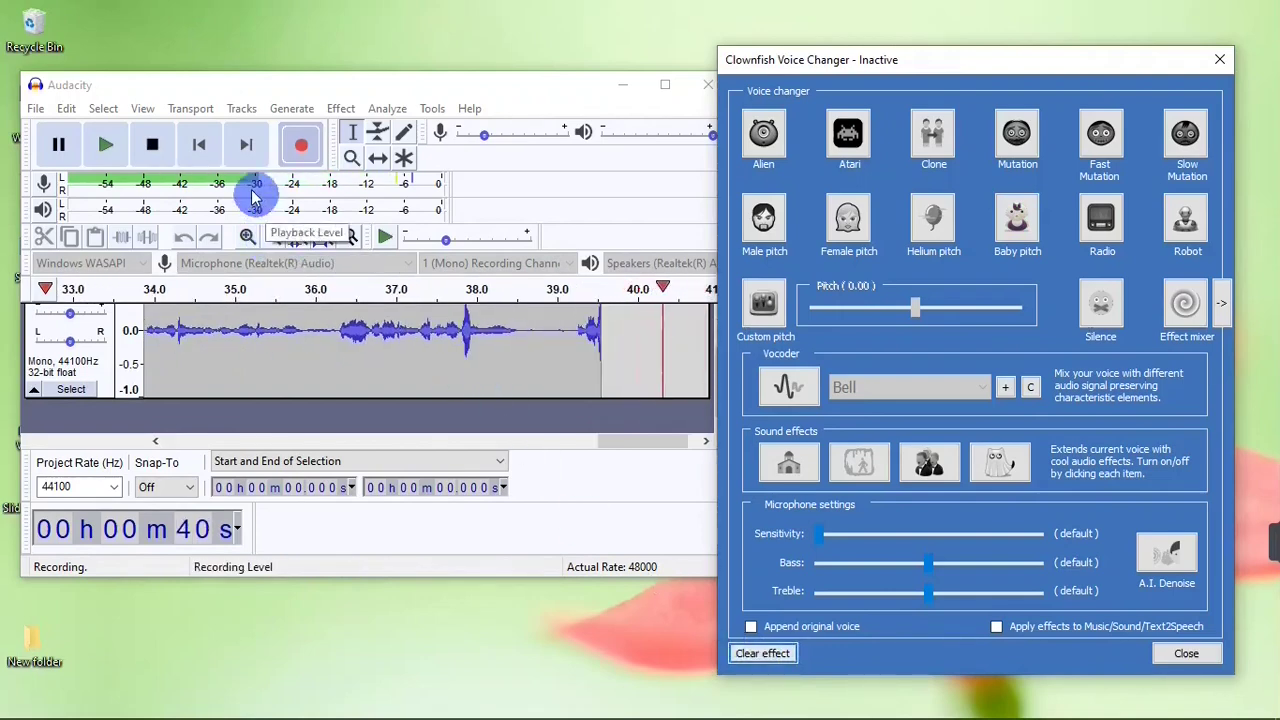
# - Stop recording and play back the roughly 42-second mono Audio Track from the start
pyautogui.click(152, 144)
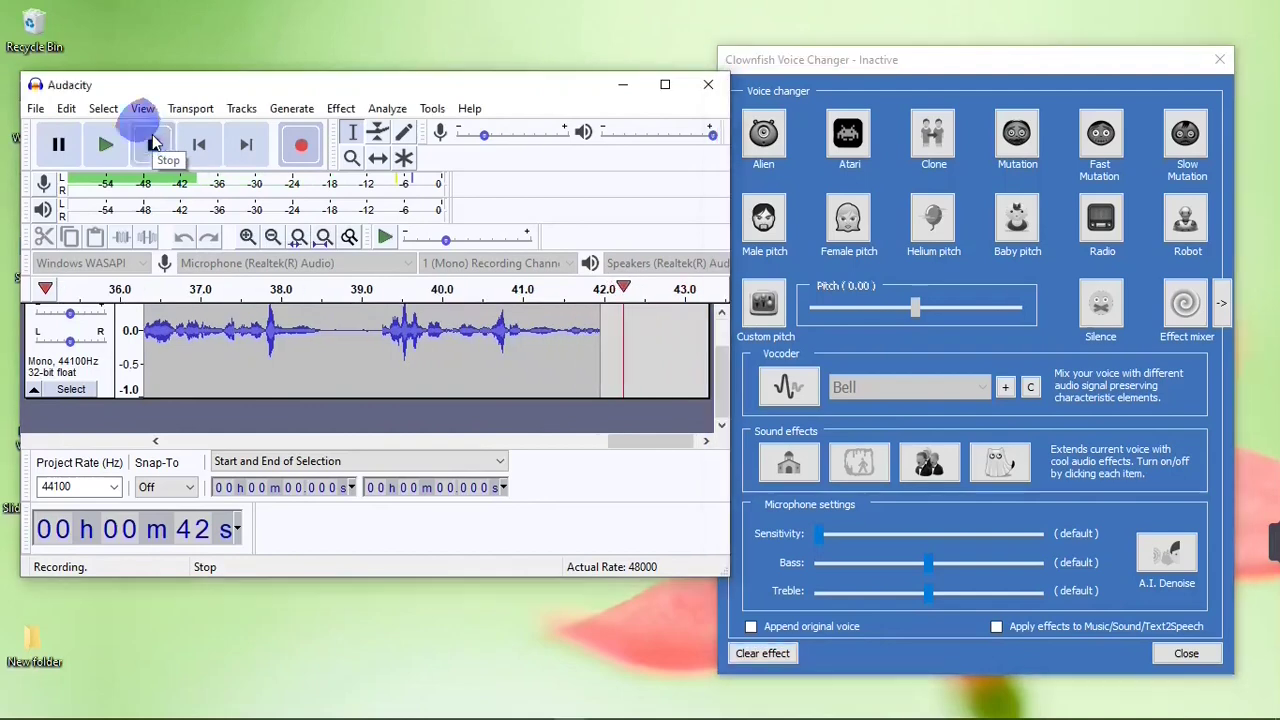
pyautogui.press('space')
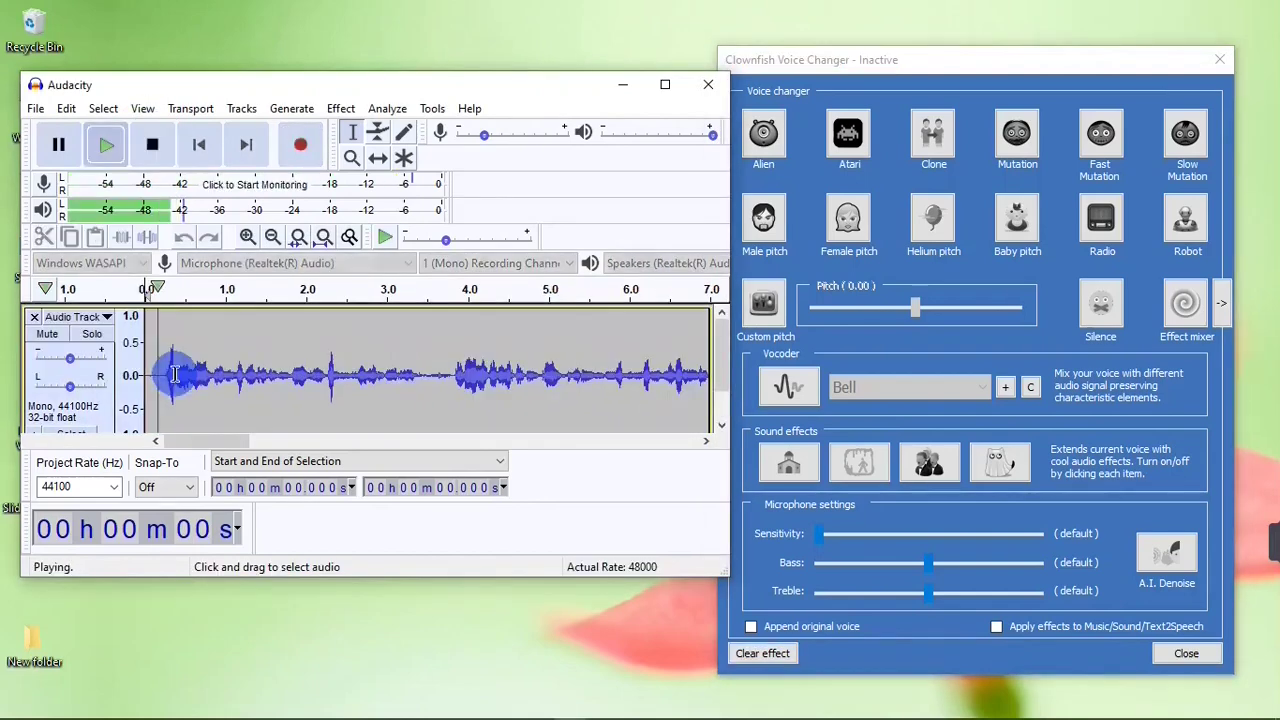